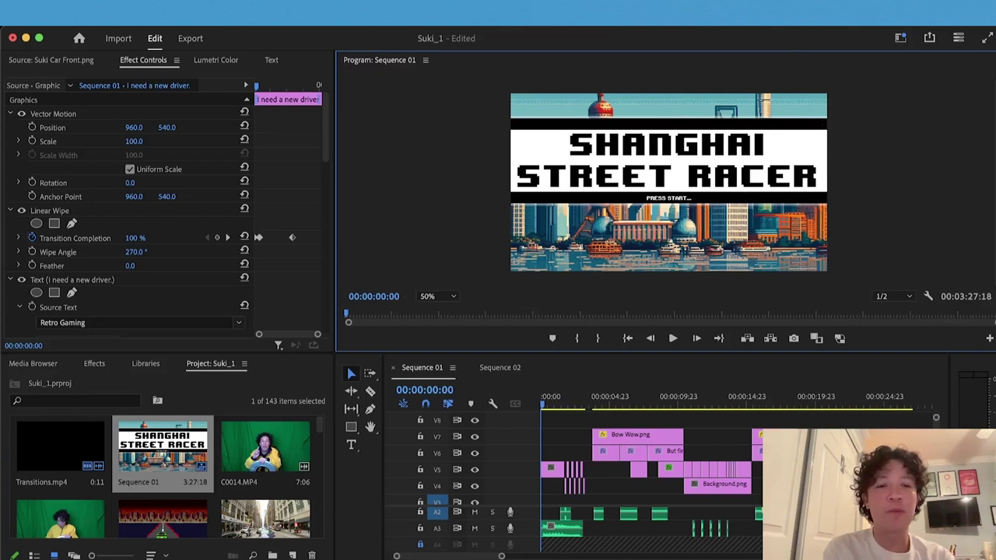
# Examine the title screen's opening audio clips on tracks A2 and A3 around 00:00:01:21
pyautogui.moveTo(502, 556); pyautogui.dragTo(489, 557)
pyautogui.moveTo(576, 403)
pyautogui.mouseDown()
pyautogui.moveTo(637, 410)
pyautogui.moveTo(587, 406)
pyautogui.mouseUp()
pyautogui.press('XF86AudioMute')
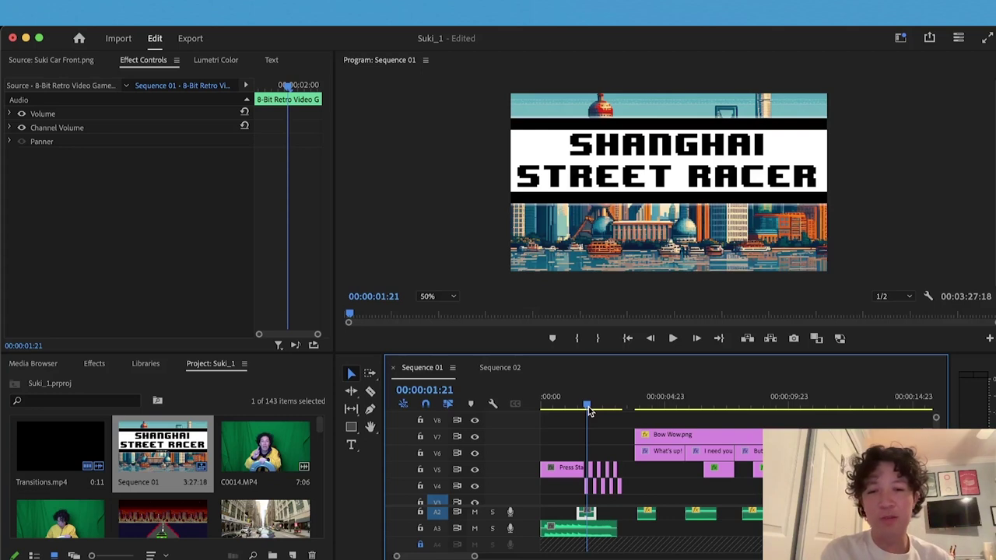
pyautogui.scroll(2, 620, 536)
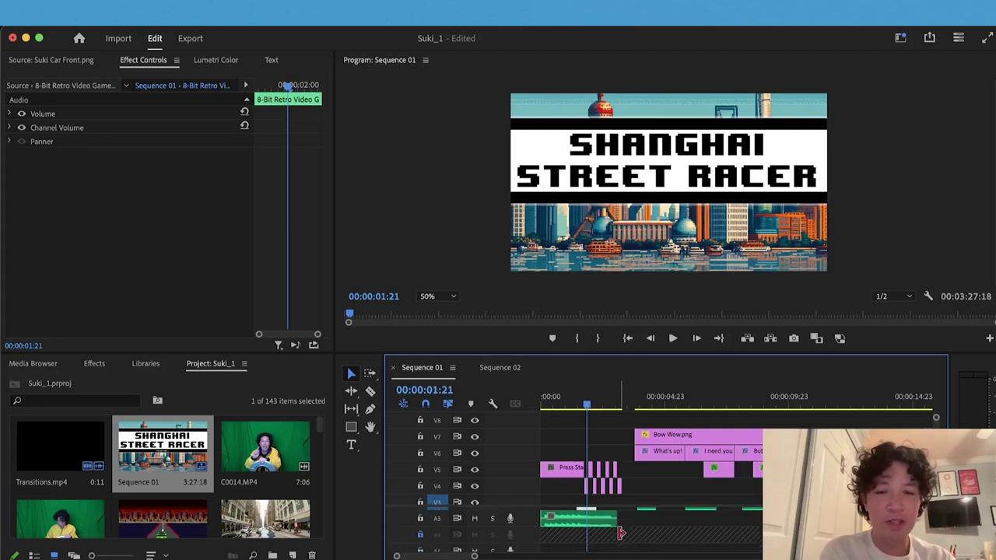
pyautogui.scroll(-1, 620, 537)
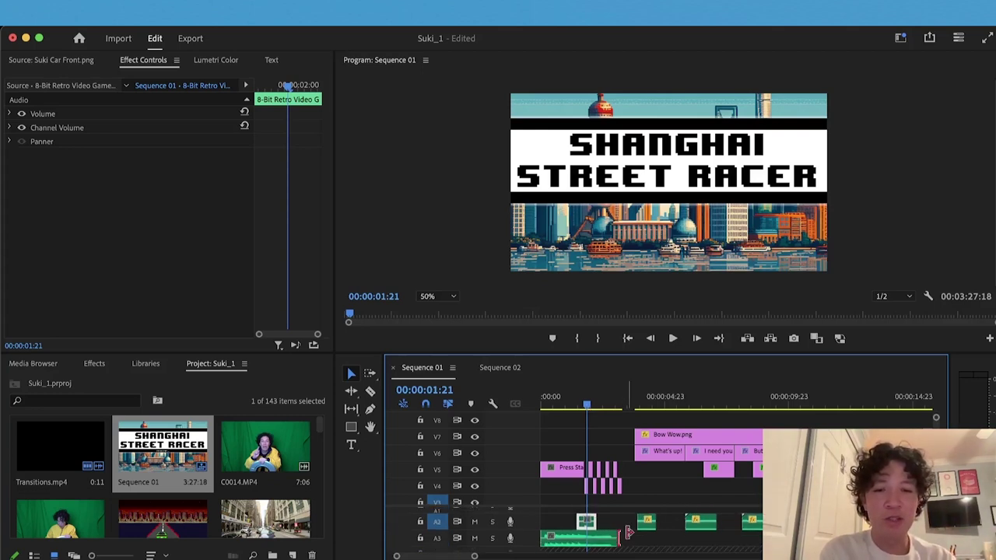
pyautogui.click(620, 536)
pyautogui.click(620, 530)
pyautogui.click(620, 531)
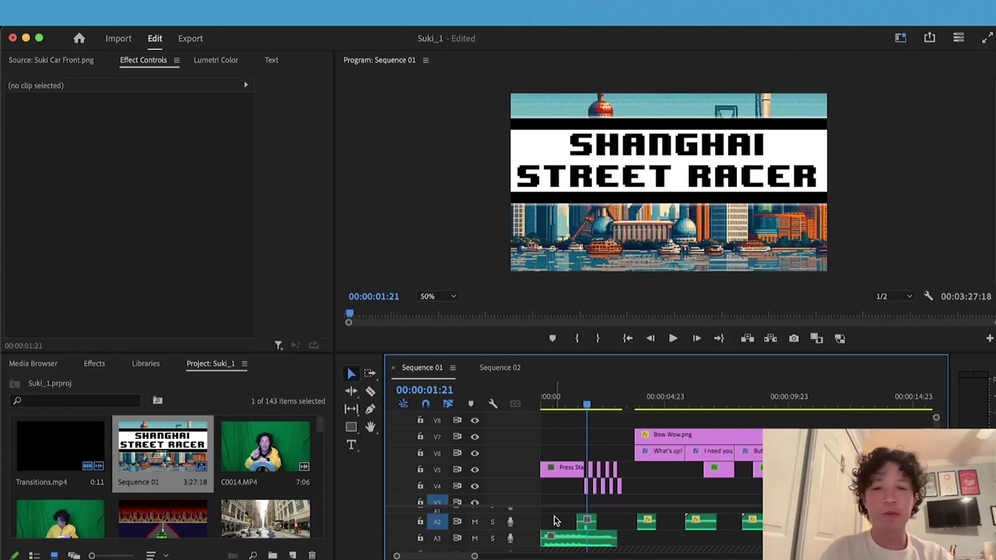
# Select the opening audio clips on tracks A2 and A3 and play the intro section from the title screen
pyautogui.moveTo(554, 515); pyautogui.dragTo(758, 551)
pyautogui.press('space')
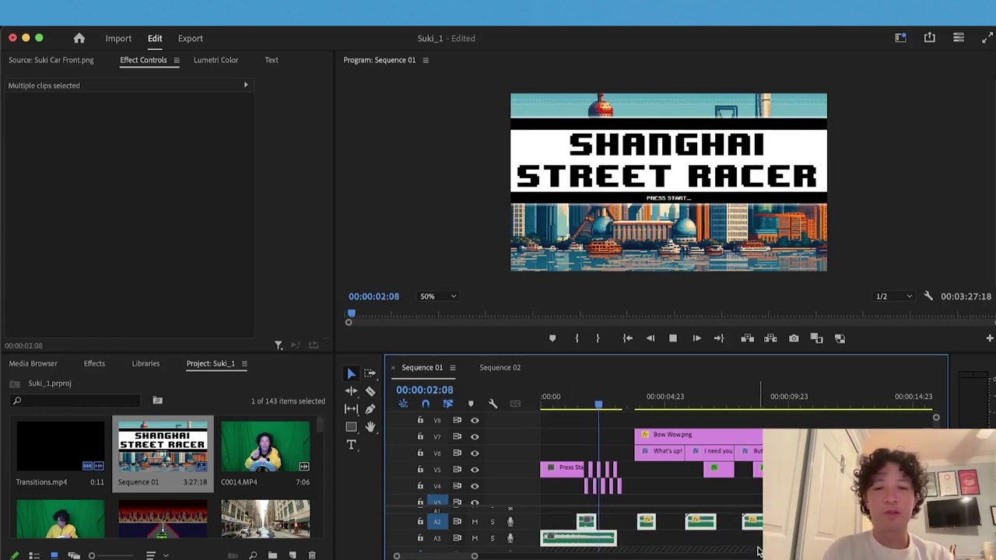
pyautogui.moveTo(572, 400); pyautogui.dragTo(561, 401)
pyautogui.press('XF86AudioRaiseVolume')
pyautogui.press('space')
pyautogui.press('XF86AudioLowerVolume')
pyautogui.press('XF86AudioLowerVolume')
pyautogui.press('XF86AudioLowerVolume')
pyautogui.press('XF86AudioLowerVolume')
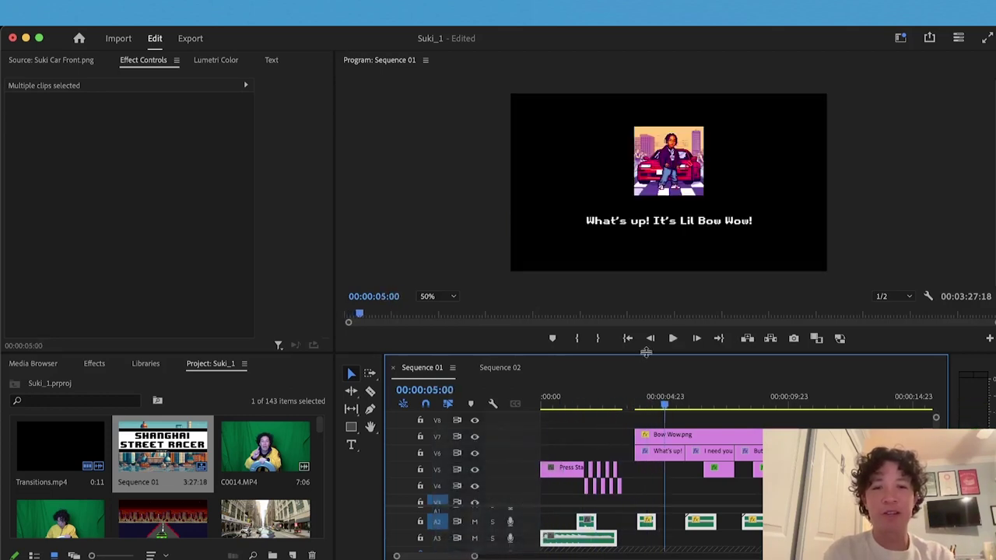
# Replay the "What's up! It's Lil Bow Wow!" dialogue up to 00:00:04:19 and inspect its frame enlarged at 75%
pyautogui.moveTo(616, 405); pyautogui.dragTo(638, 405)
pyautogui.press('space')
pyautogui.press('space')
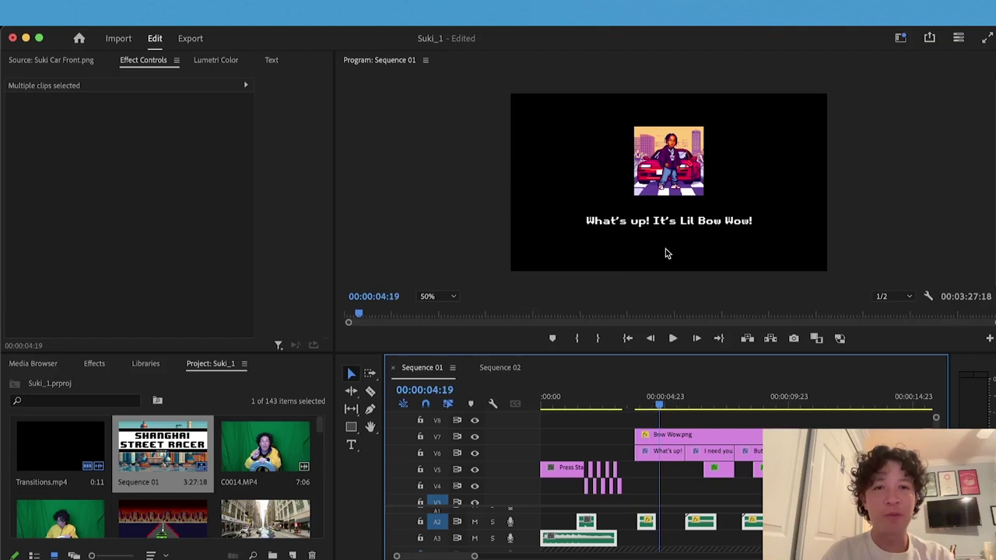
pyautogui.click(679, 163)
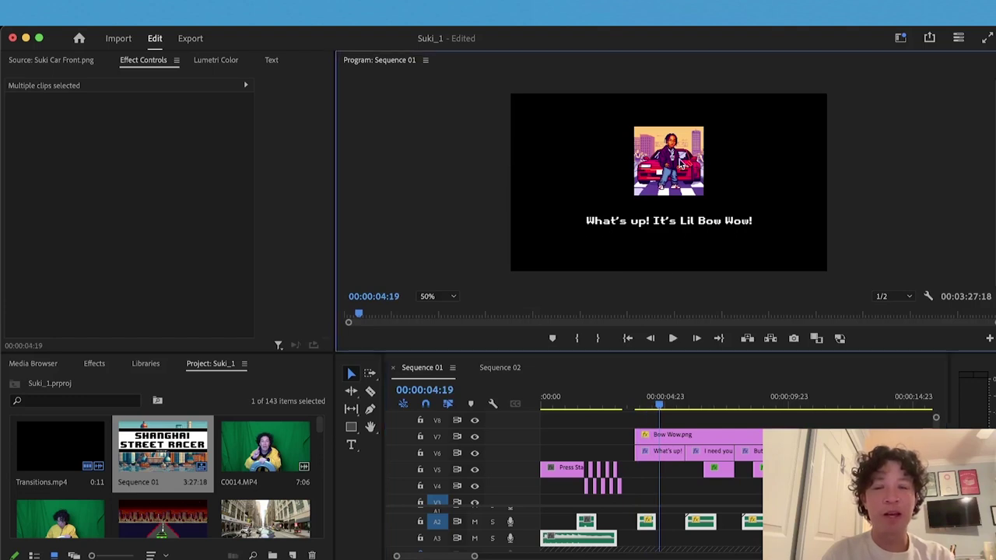
pyautogui.press('=')
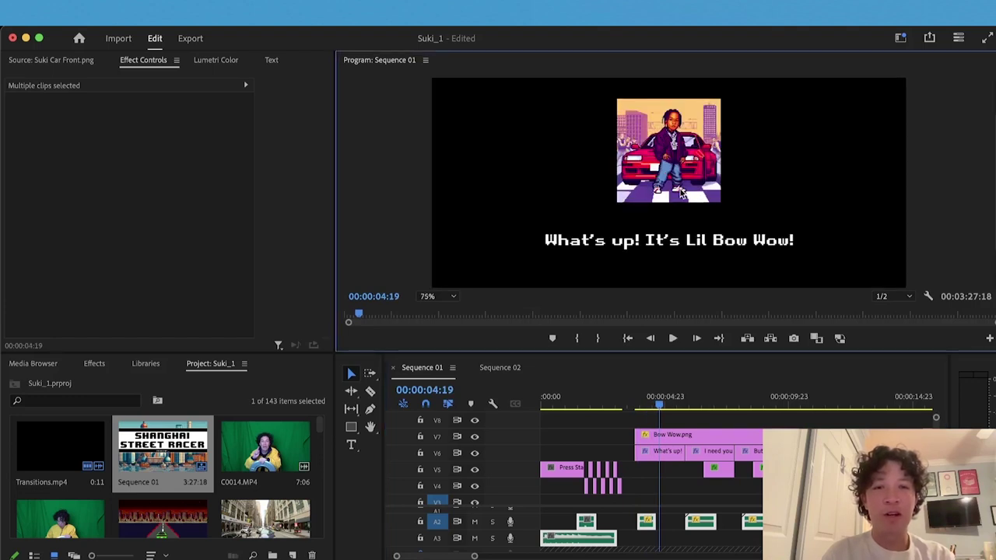
pyautogui.press('-')
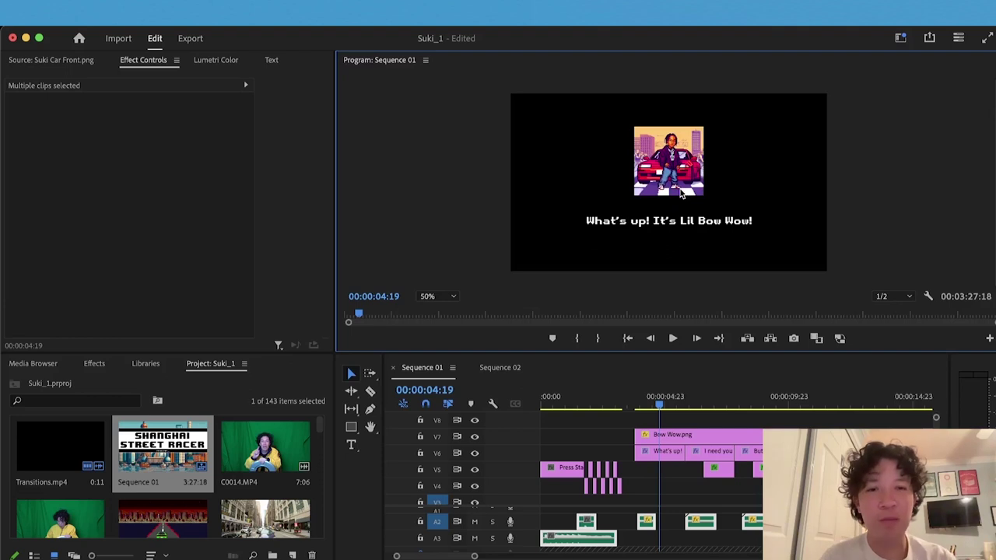
# Go back frame by frame through the first dialogue's text reveal to 00:00:04:07
pyautogui.click(641, 412)
pyautogui.press('Left')
pyautogui.press('Left')
pyautogui.press('Left')
pyautogui.press('Left')
pyautogui.press('Left')
pyautogui.press('Left')
pyautogui.press('Left')
pyautogui.press('Left')
pyautogui.press('Left')
pyautogui.press('Left')
pyautogui.press('Left')
pyautogui.press('Left')
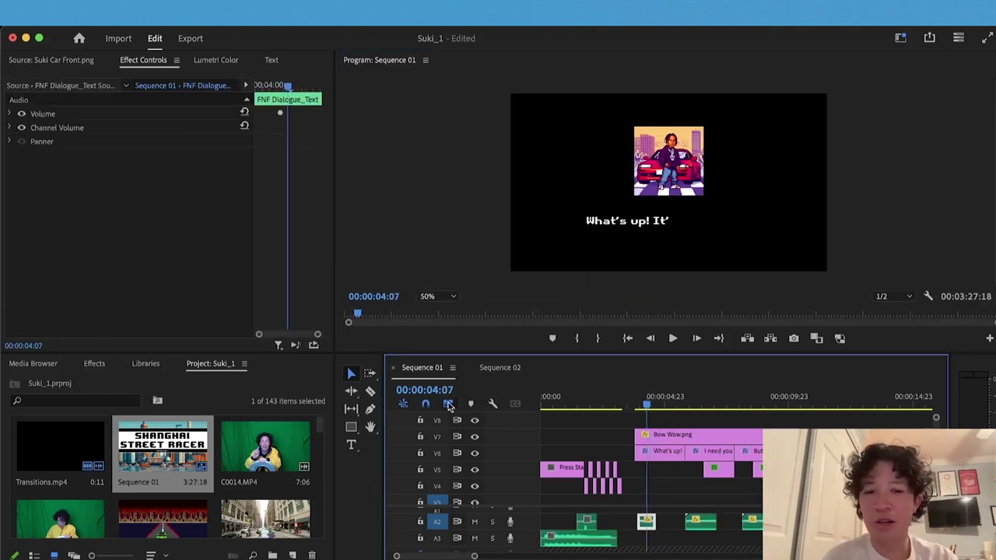
# Select the "What's up! It's Lil Bow Wow!" text clip and examine its Linear Wipe effect settings
pyautogui.scroll(2, 646, 474)
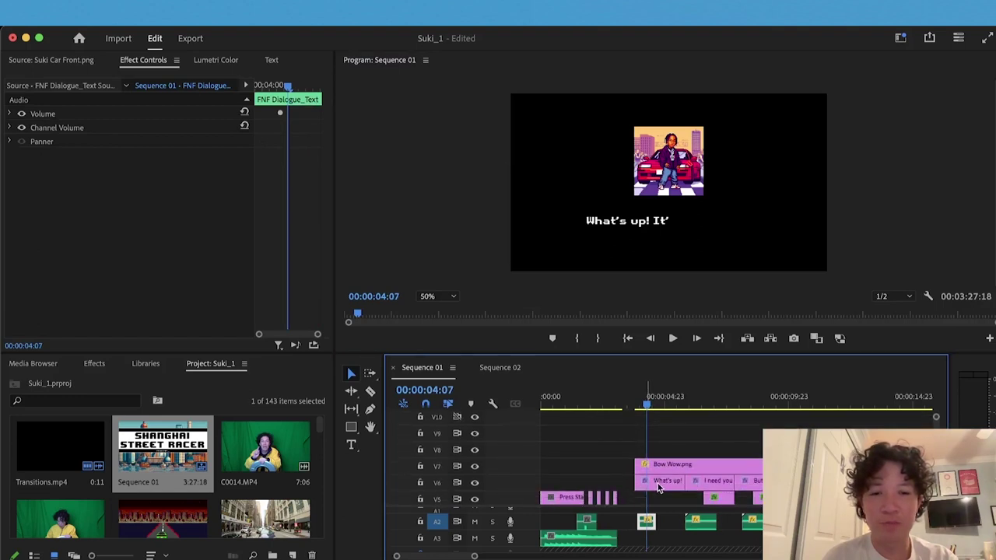
pyautogui.click(665, 488)
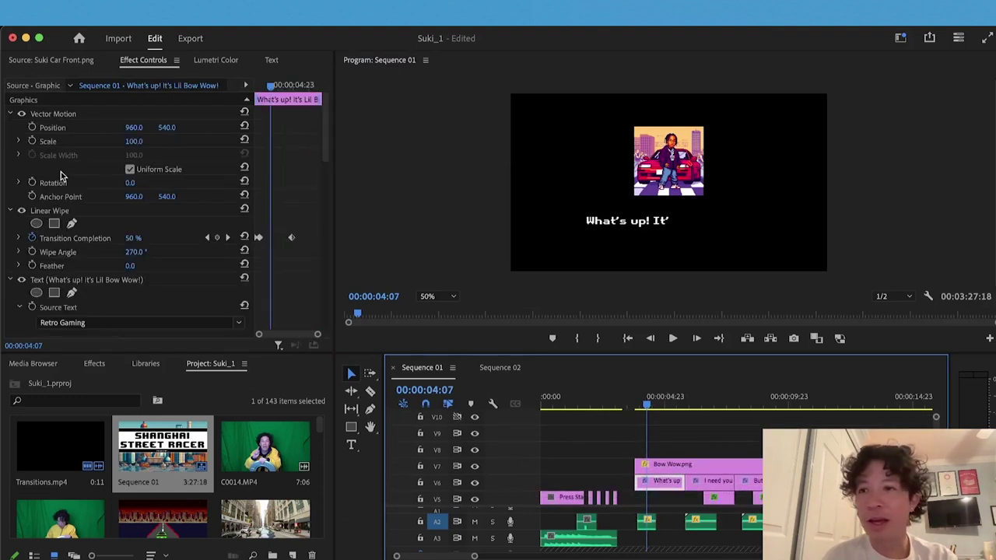
pyautogui.scroll(-2, 67, 188)
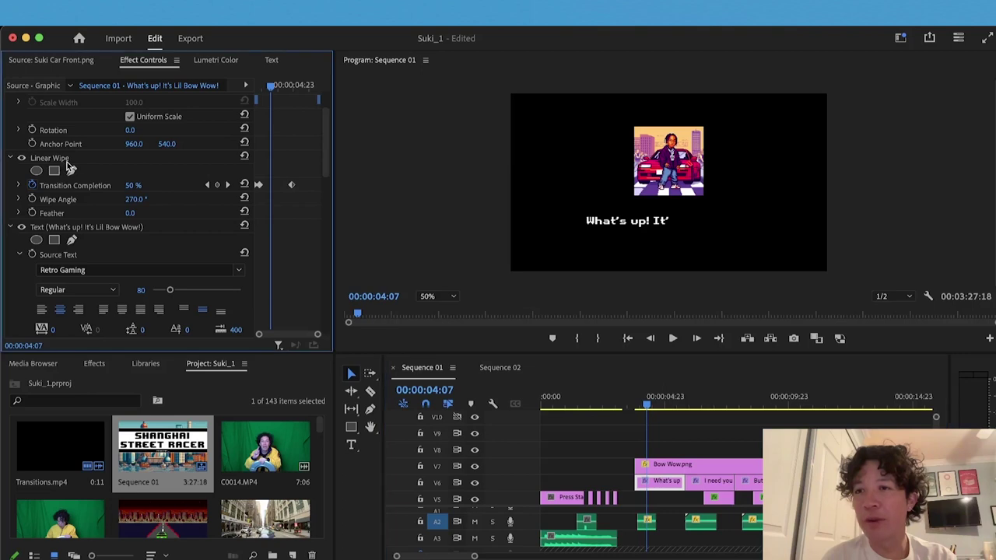
pyautogui.click(66, 162)
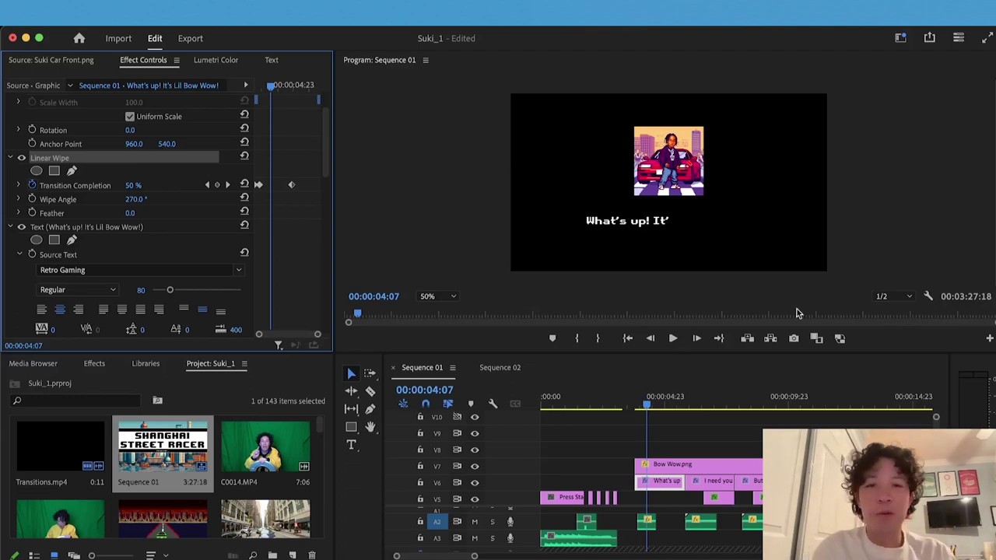
# Advance to 00:00:04:22 and select the dialogue text in the program preview to inspect the revealed line
pyautogui.moveTo(647, 406); pyautogui.dragTo(661, 404)
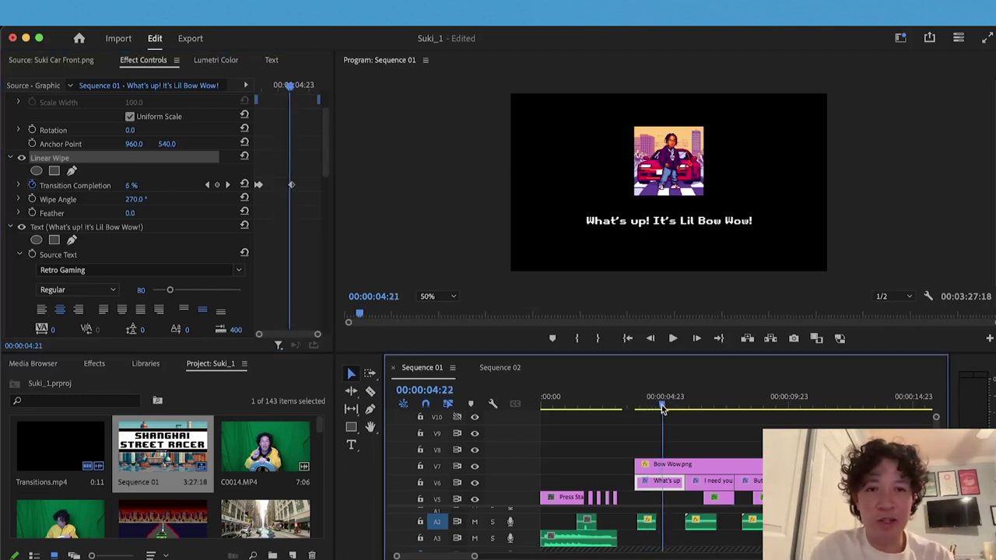
pyautogui.click(712, 224)
pyautogui.press('`')
pyautogui.press('`')
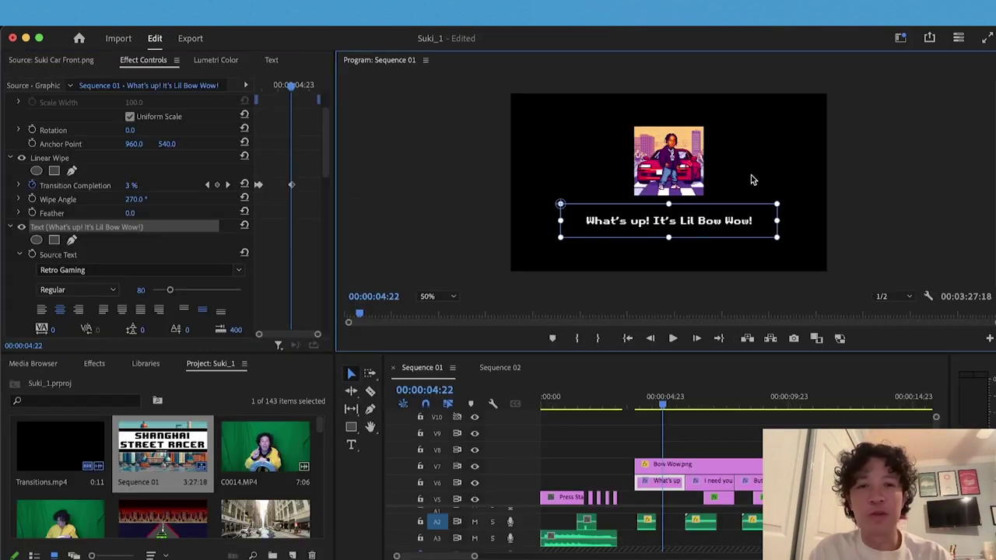
# Maximize the program preview at 100%, view the dialogue scene up to 00:00:10:02, and restore the panel layout
pyautogui.press('`')
pyautogui.press('=')
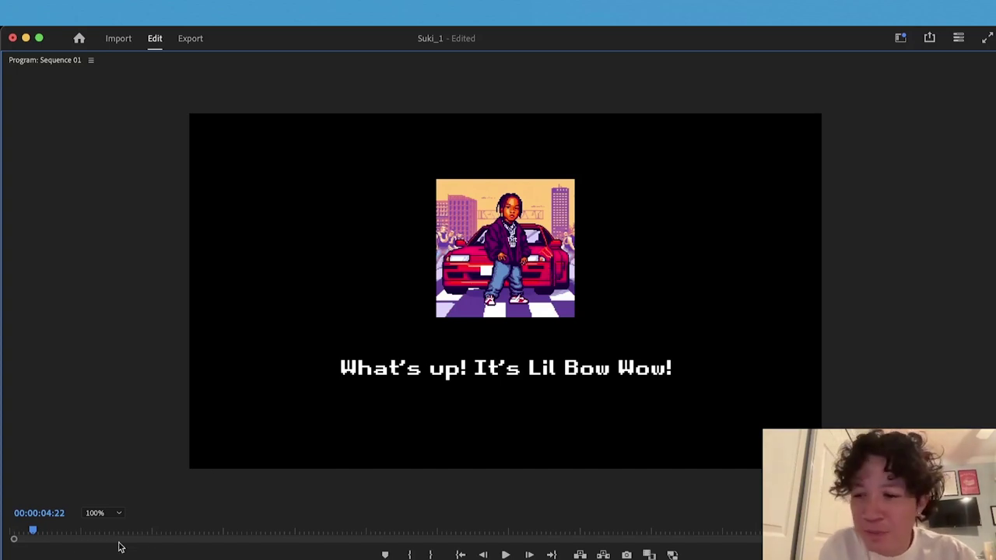
pyautogui.moveTo(36, 533); pyautogui.dragTo(58, 531)
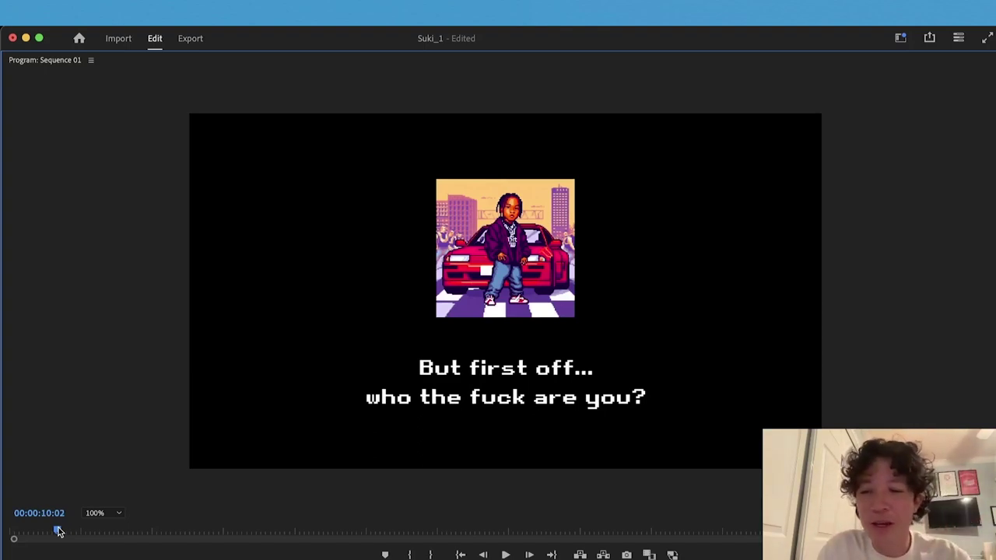
pyautogui.press('`')
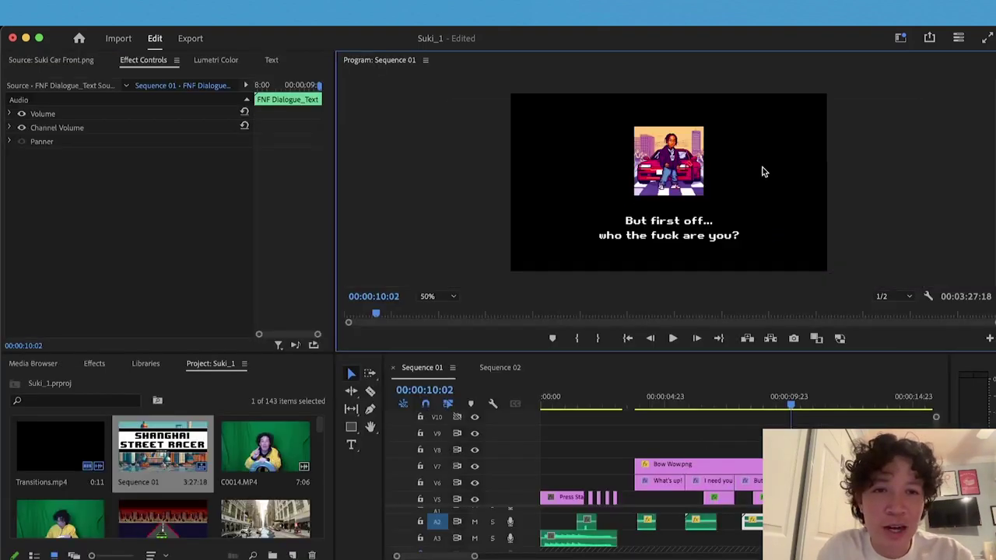
# Scrub through the character and car selection scenes, stopping at the highlighted Nissan Skyline at 00:00:20:17
pyautogui.moveTo(790, 403); pyautogui.dragTo(876, 412)
pyautogui.press('XF86AudioMute')
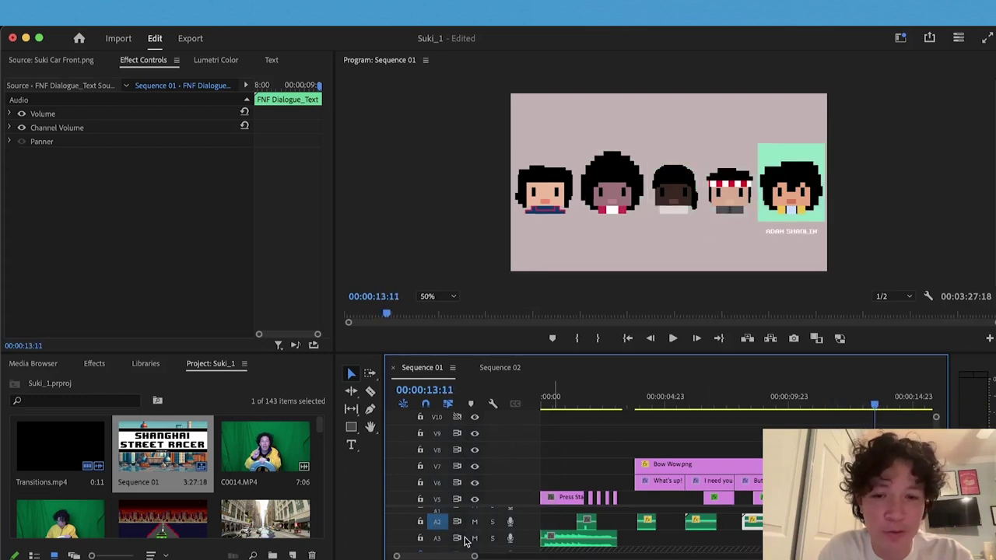
pyautogui.moveTo(459, 557); pyautogui.dragTo(469, 556)
pyautogui.moveTo(644, 406); pyautogui.dragTo(762, 410)
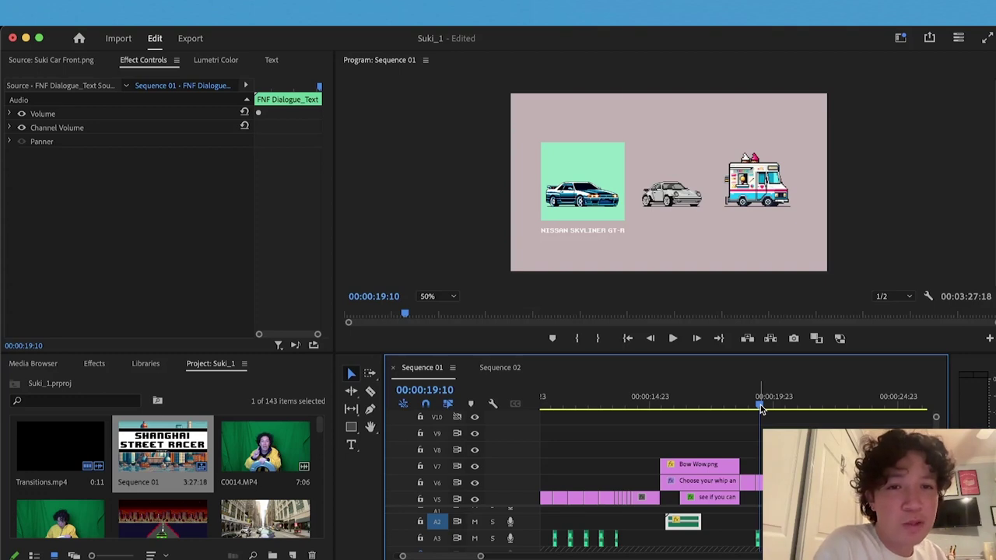
pyautogui.moveTo(761, 410); pyautogui.dragTo(752, 409)
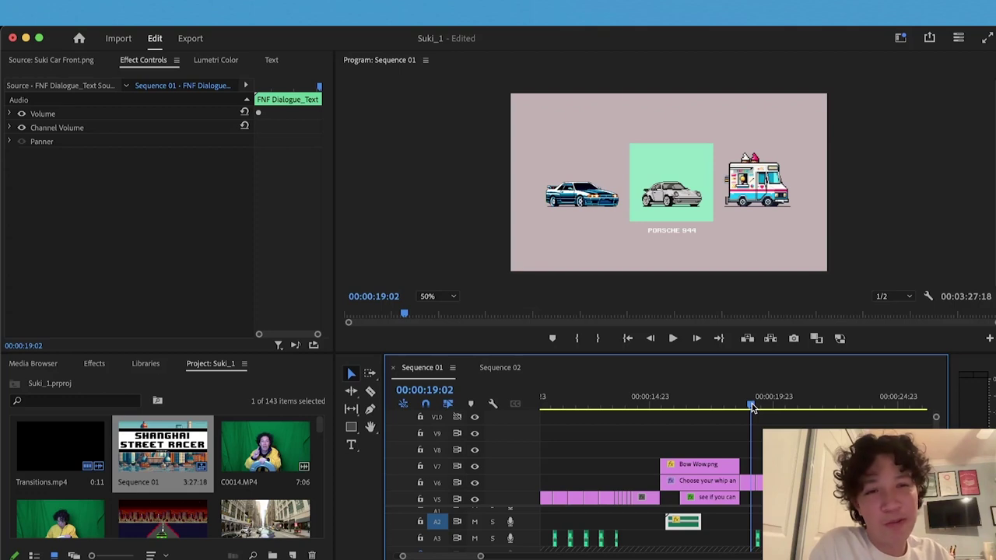
pyautogui.moveTo(751, 407); pyautogui.dragTo(790, 395)
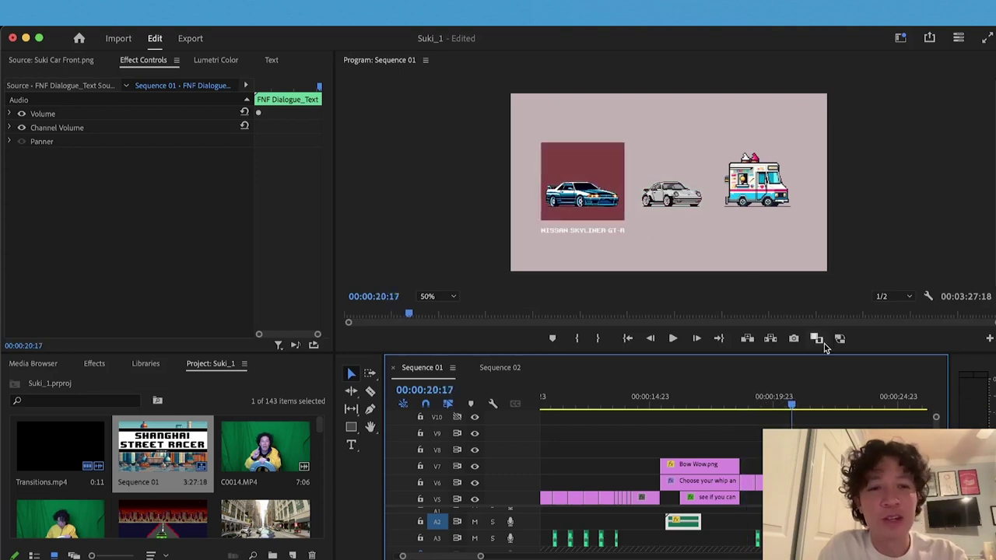
# Scrub through the stage selection scene to view the Shaolin, Long Beach and Polo Grounds options, ending at 00:00:23:14
pyautogui.press('-')
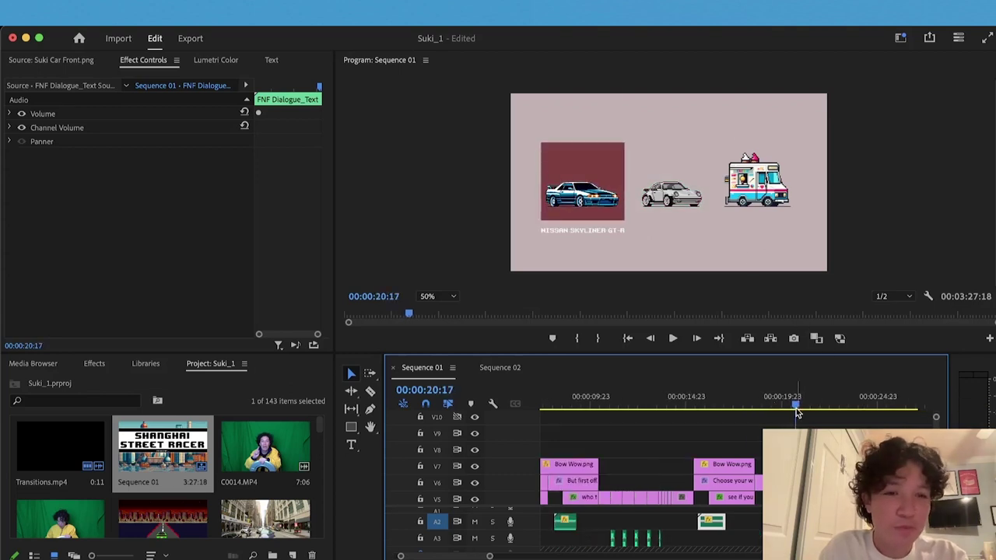
pyautogui.moveTo(795, 404); pyautogui.dragTo(871, 410)
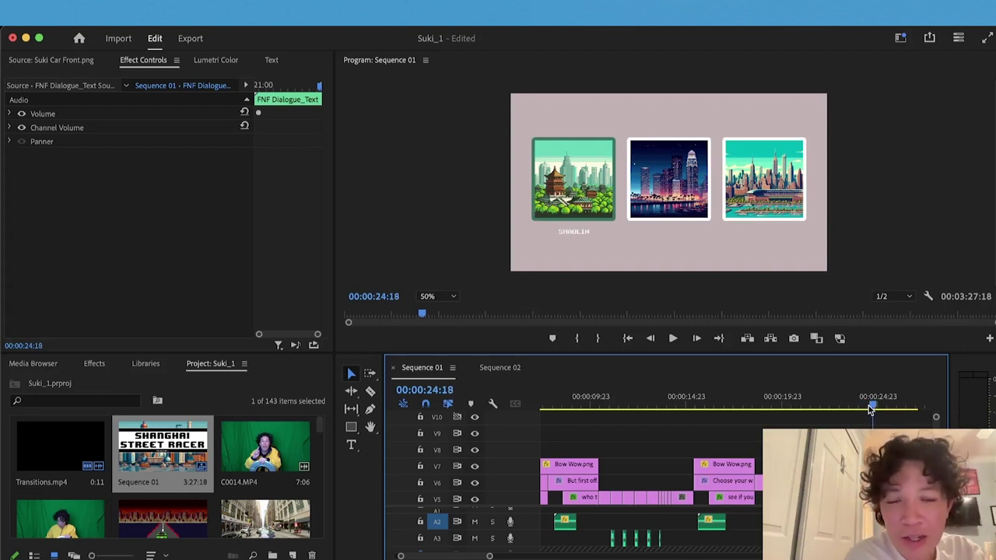
pyautogui.moveTo(866, 410); pyautogui.dragTo(862, 411)
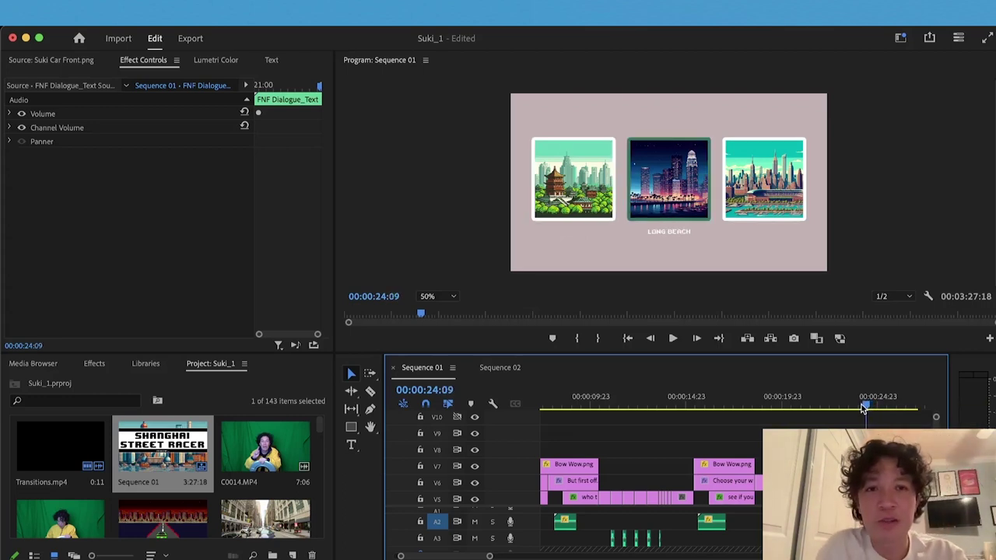
pyautogui.moveTo(861, 411); pyautogui.dragTo(849, 404)
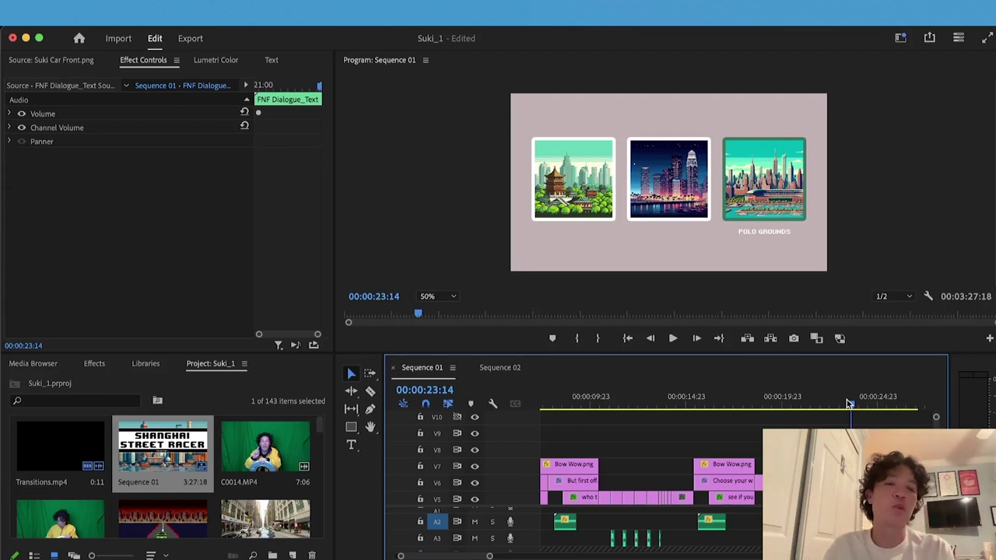
# Show more of the timeline and view the second stage selection, with Long Beach highlighted, at 00:01:26:00
pyautogui.press('-')
pyautogui.press('-')
pyautogui.press('-')
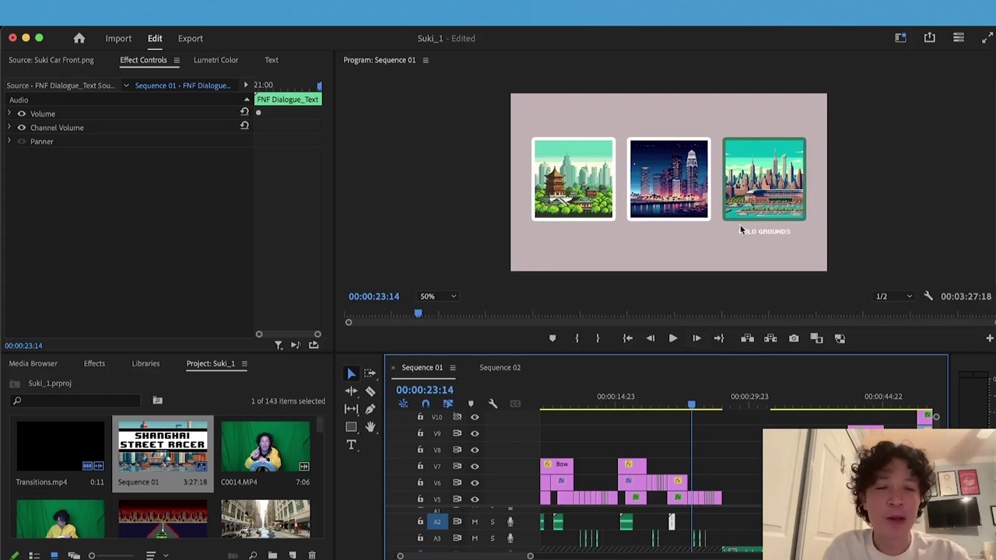
pyautogui.click(775, 161)
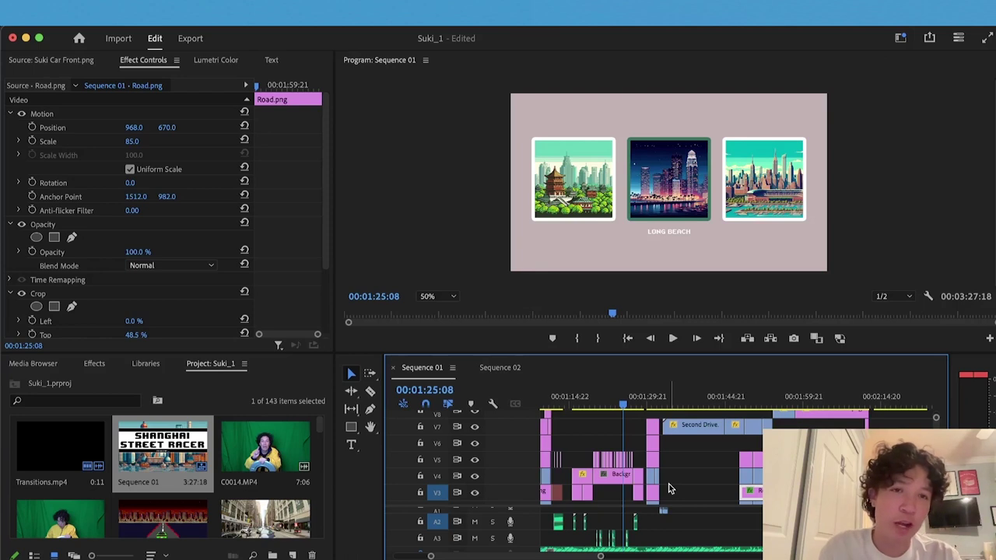
pyautogui.moveTo(612, 402)
pyautogui.mouseDown()
pyautogui.moveTo(602, 404)
pyautogui.moveTo(630, 403)
pyautogui.mouseUp()
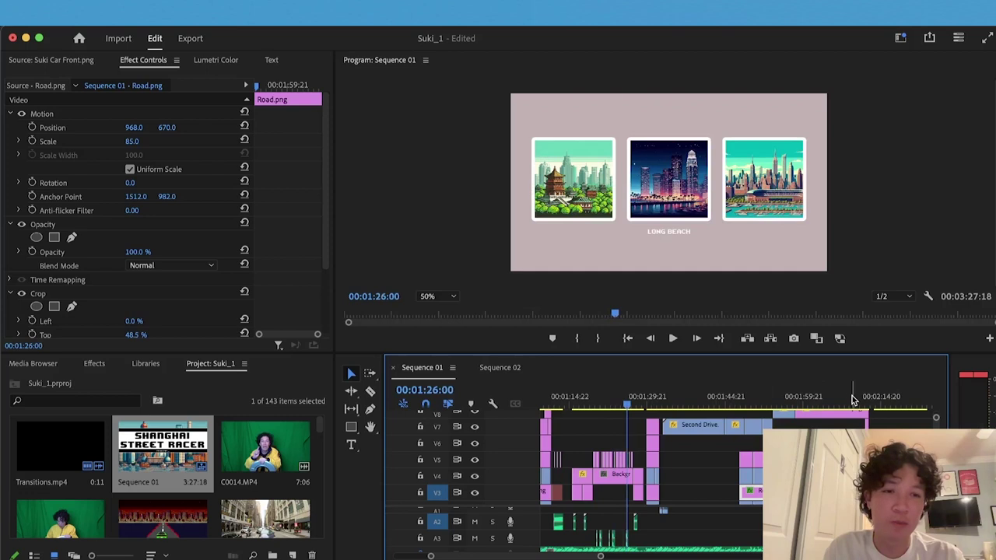
# Review the second driver and "I need a new driver ...again." scenes, stop on the race at 00:01:58:23, and turn the system volume down
pyautogui.click(775, 404)
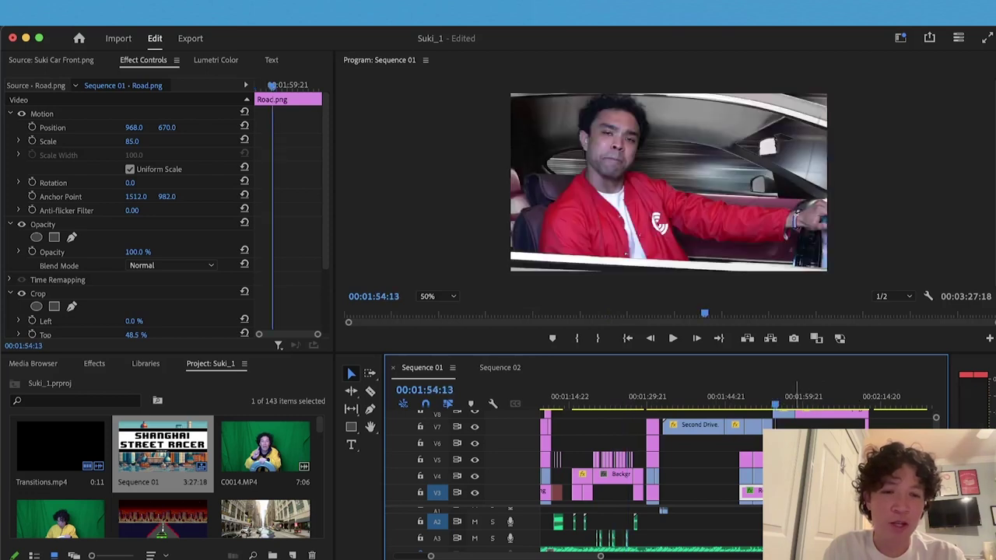
pyautogui.click(891, 397)
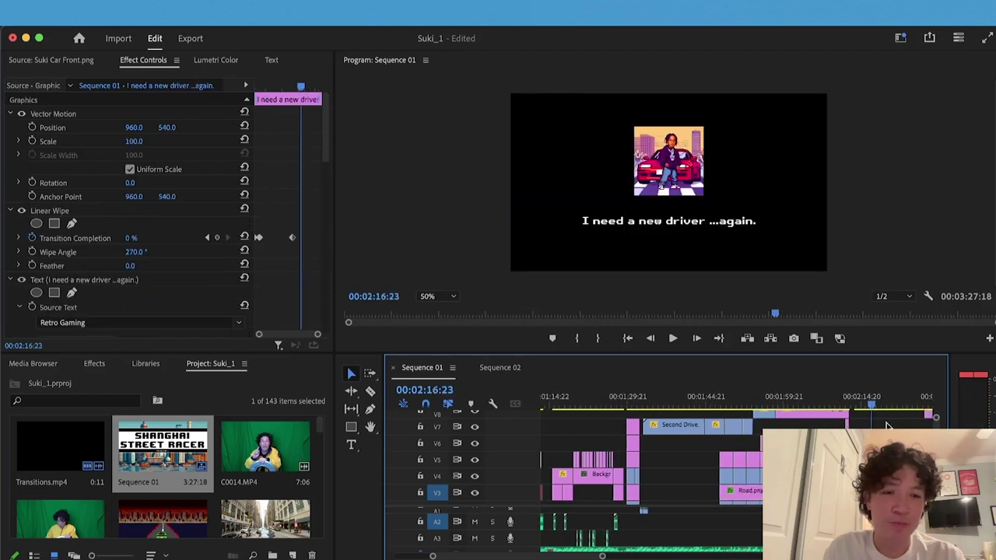
pyautogui.moveTo(848, 394); pyautogui.dragTo(780, 396)
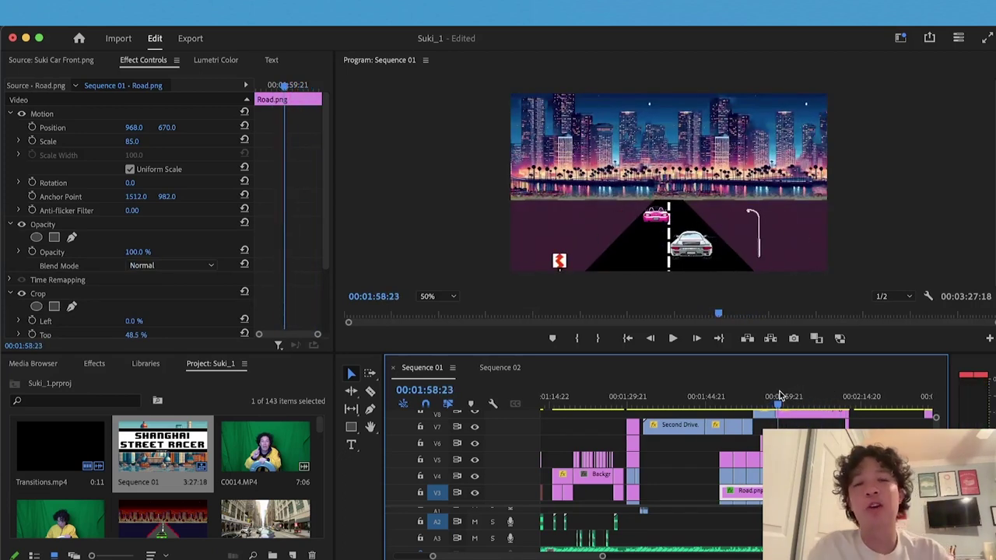
pyautogui.press('XF86AudioLowerVolume')
pyautogui.press('XF86AudioLowerVolume')
pyautogui.press('XF86AudioLowerVolume')
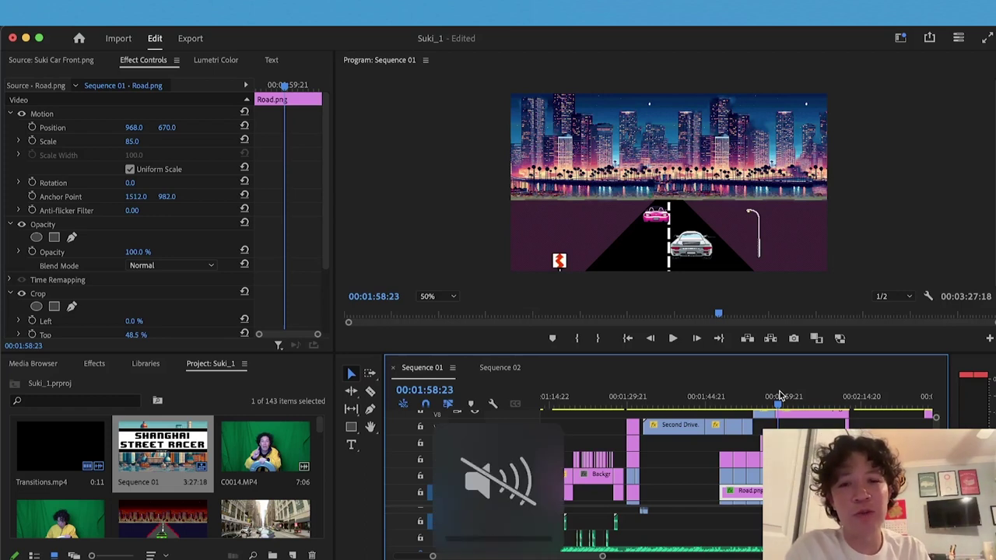
# Turn the system volume back up, play the race scene to about 00:02:00:11 and return to about 00:01:58:14
pyautogui.press('XF86AudioRaiseVolume')
pyautogui.press('space')
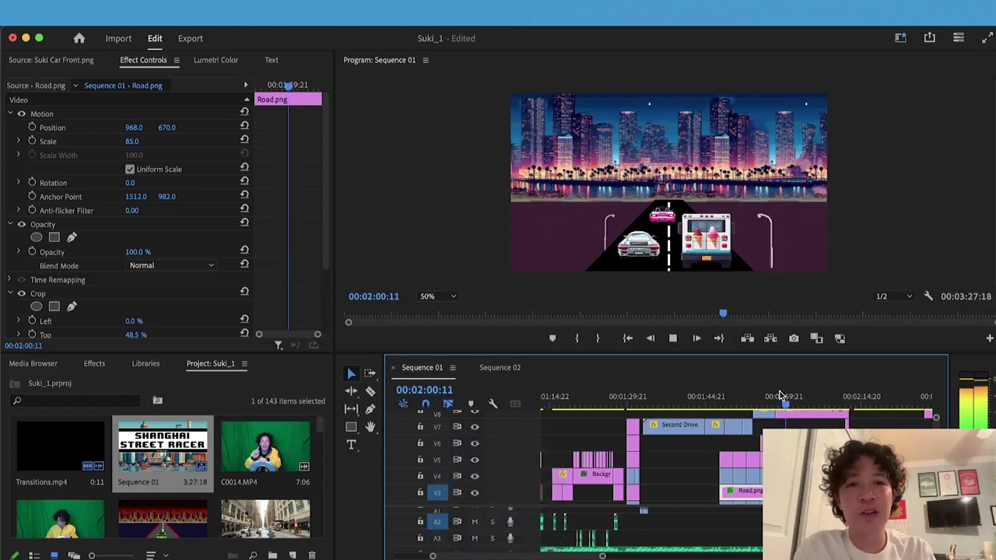
pyautogui.press('space')
pyautogui.moveTo(787, 403); pyautogui.dragTo(777, 403)
# Maximize the program monitor and step frame by frame through the race to about 00:01:59:01, returning to 00:01:58:12
pyautogui.press('`')
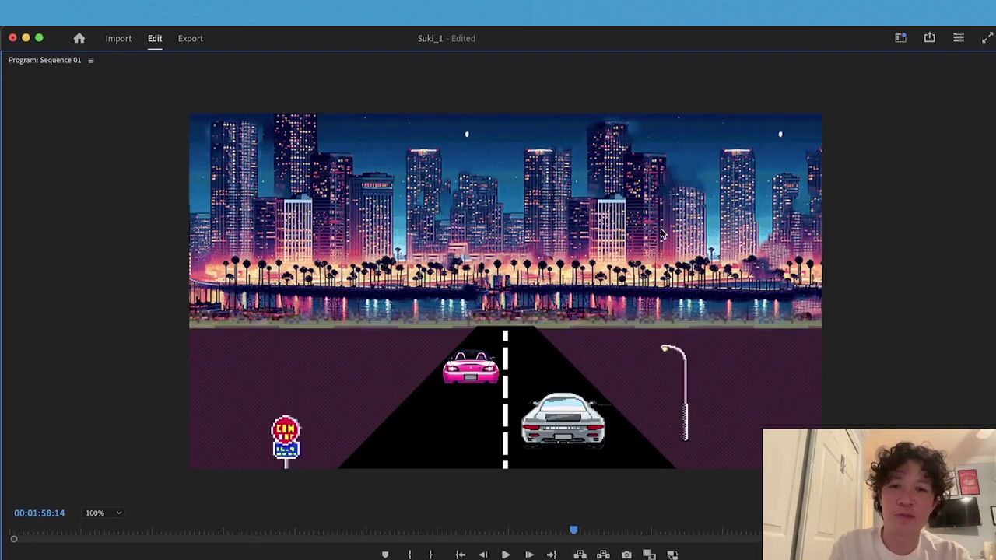
pyautogui.press('Right')
pyautogui.press('Right')
pyautogui.press('Right')
pyautogui.press('Right')
pyautogui.press('Right')
pyautogui.press('Right')
pyautogui.press('Right')
pyautogui.press('Right')
pyautogui.press('Right')
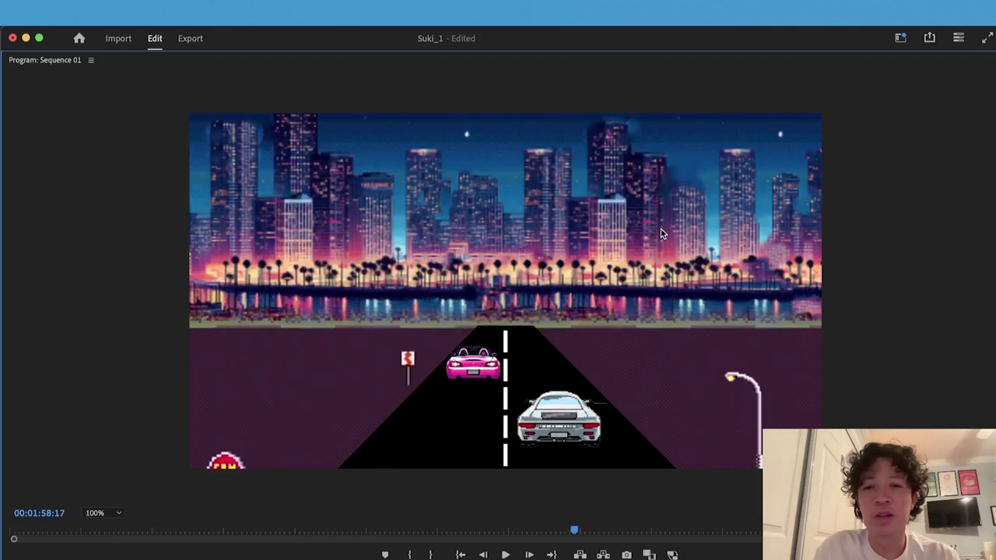
pyautogui.press('Right')
pyautogui.press('Right')
pyautogui.press('Right')
pyautogui.press('Right')
pyautogui.press('Right')
pyautogui.press('Right')
pyautogui.press('Left')
pyautogui.press('Left')
pyautogui.press('Left')
pyautogui.press('Left')
pyautogui.press('Left')
pyautogui.press('Left')
pyautogui.press('Left')
pyautogui.press('Left')
pyautogui.press('Left')
pyautogui.press('Left')
pyautogui.press('Left')
pyautogui.press('Left')
pyautogui.press('Left')
pyautogui.press('Left')
pyautogui.press('Left')
pyautogui.press('Left')
pyautogui.press('Left')
pyautogui.press('Left')
pyautogui.press('Left')
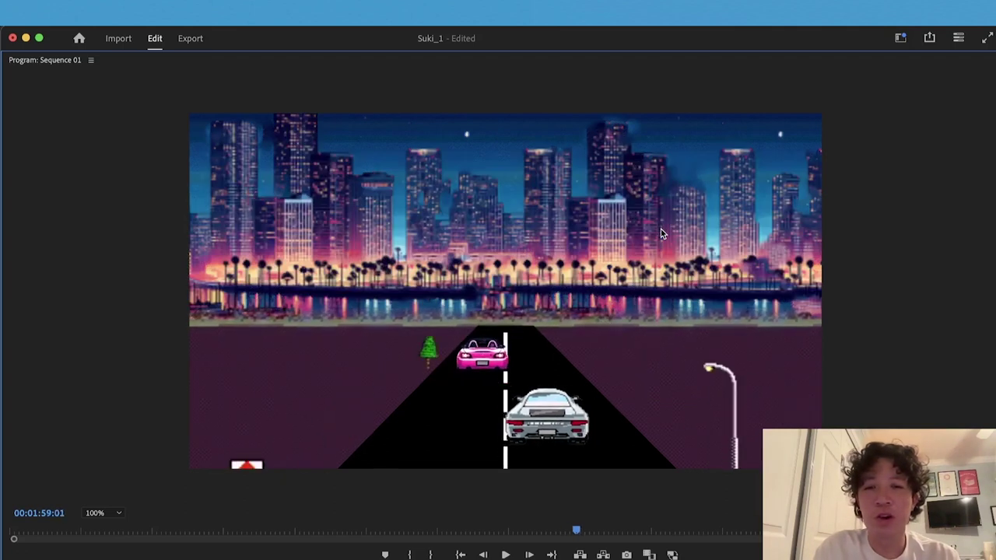
pyautogui.press('Right')
pyautogui.press('Right')
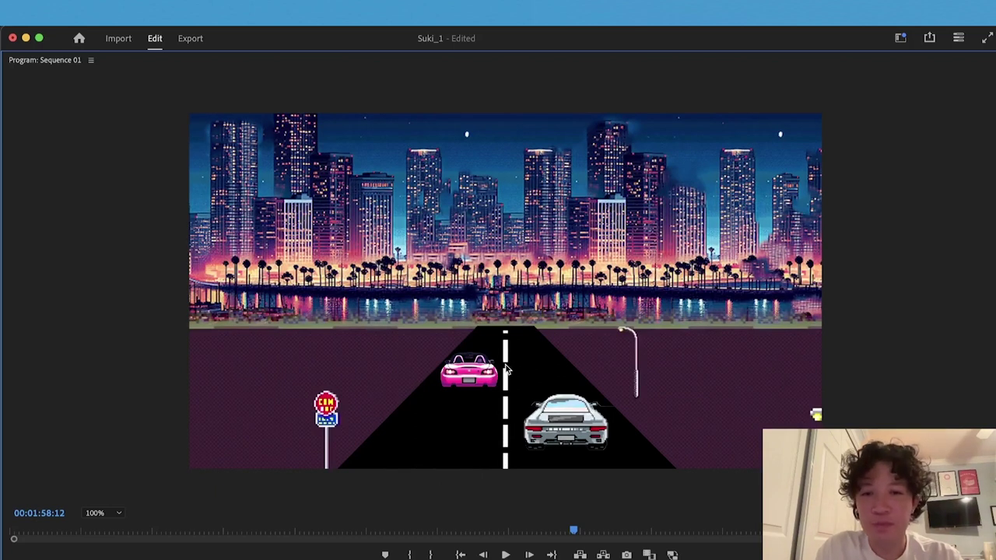
# Examine how the cars, road signs and street lights move frame by frame up to 00:01:58:21, stopping at 00:01:58:10
pyautogui.press('Right')
pyautogui.press('Right')
pyautogui.press('Right')
pyautogui.press('Right')
pyautogui.press('Right')
pyautogui.press('Right')
pyautogui.press('Right')
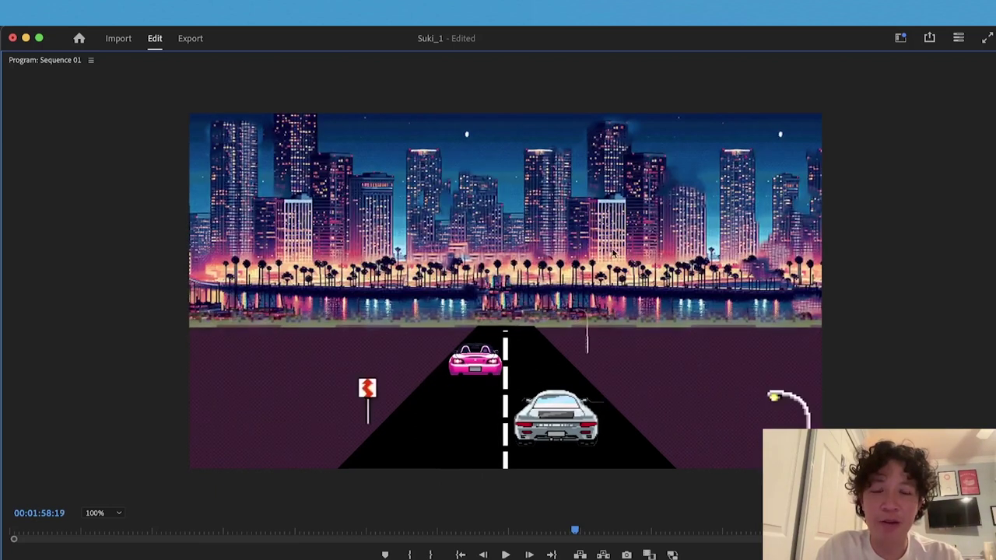
pyautogui.press('Left')
pyautogui.press('Left')
pyautogui.press('Left')
pyautogui.press('Left')
pyautogui.press('Left')
pyautogui.press('Left')
pyautogui.press('Left')
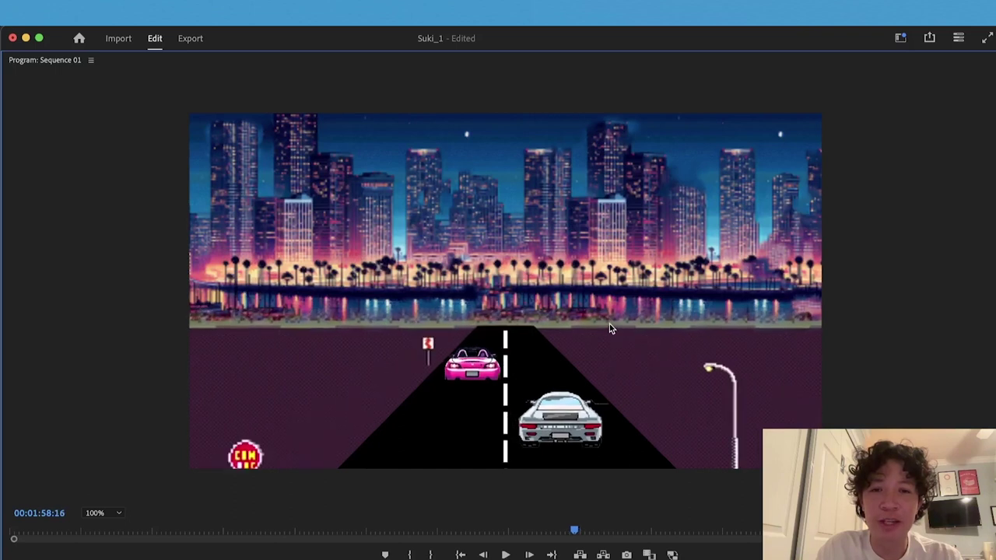
pyautogui.press('Right')
pyautogui.press('Right')
pyautogui.press('Right')
pyautogui.press('Right')
pyautogui.press('Right')
pyautogui.press('Right')
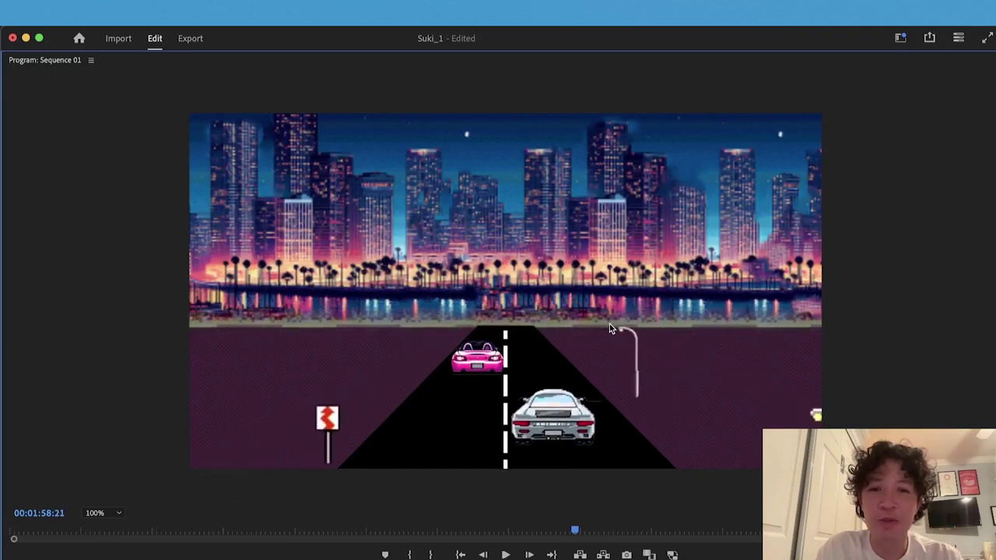
pyautogui.press('Left')
pyautogui.press('Left')
pyautogui.press('Left')
pyautogui.press('Left')
pyautogui.press('Left')
pyautogui.press('Left')
pyautogui.press('Left')
pyautogui.press('Left')
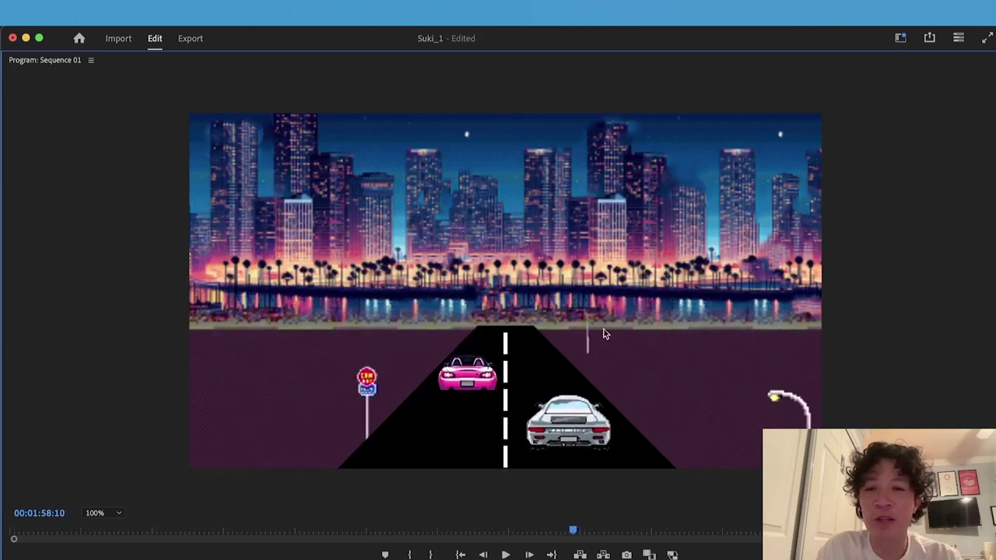
# Restore the program monitor's size and inspect the Suki Car.png Position and Scale animation frame by frame between 00:01:58:10 and 00:01:58:13
pyautogui.press('`')
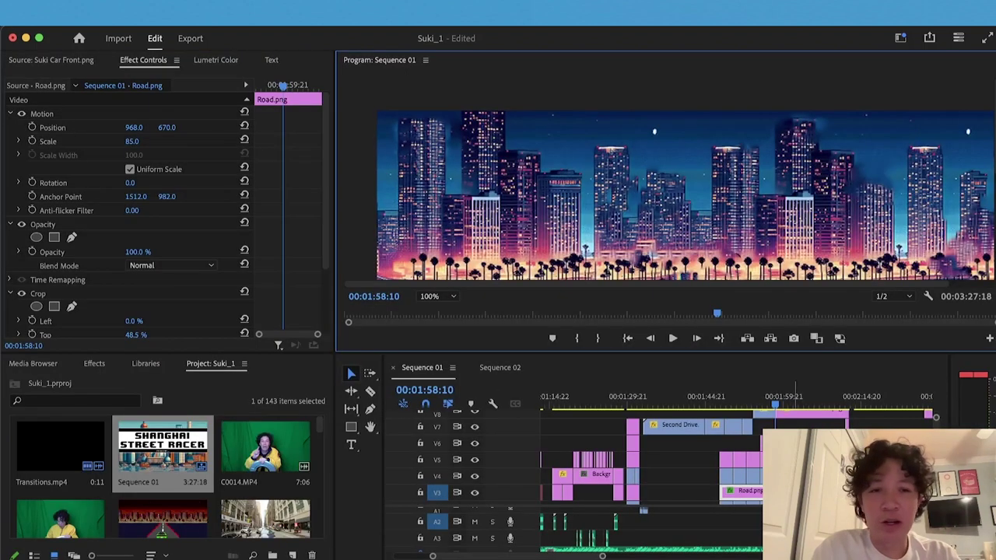
pyautogui.scroll(-5, 740, 186)
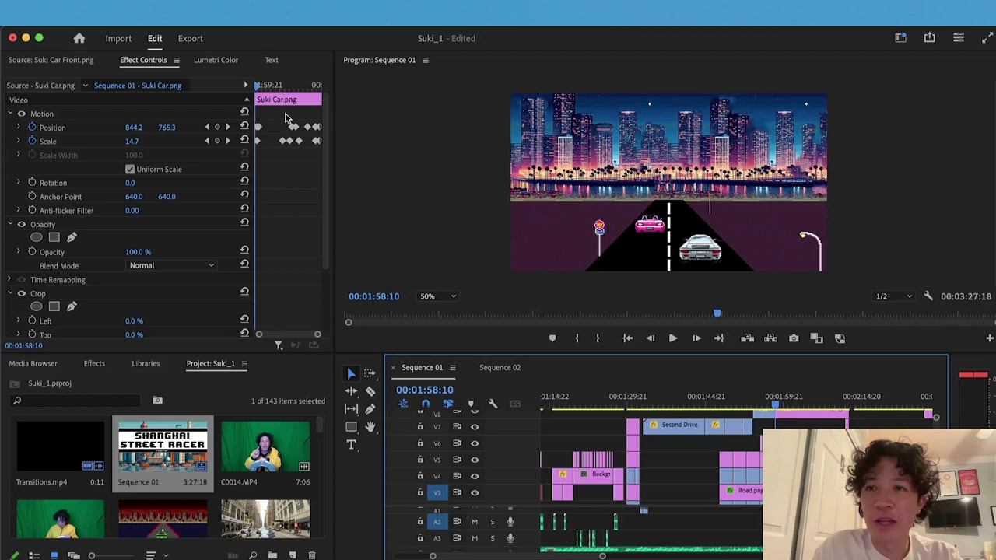
pyautogui.press('Right')
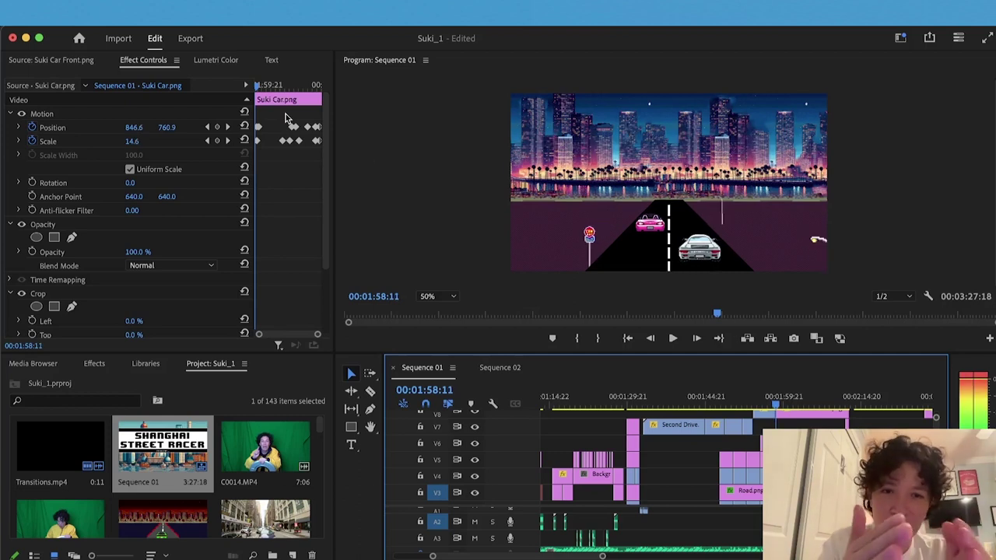
pyautogui.press('Right')
pyautogui.press('Right')
pyautogui.press('Right')
pyautogui.press('Right')
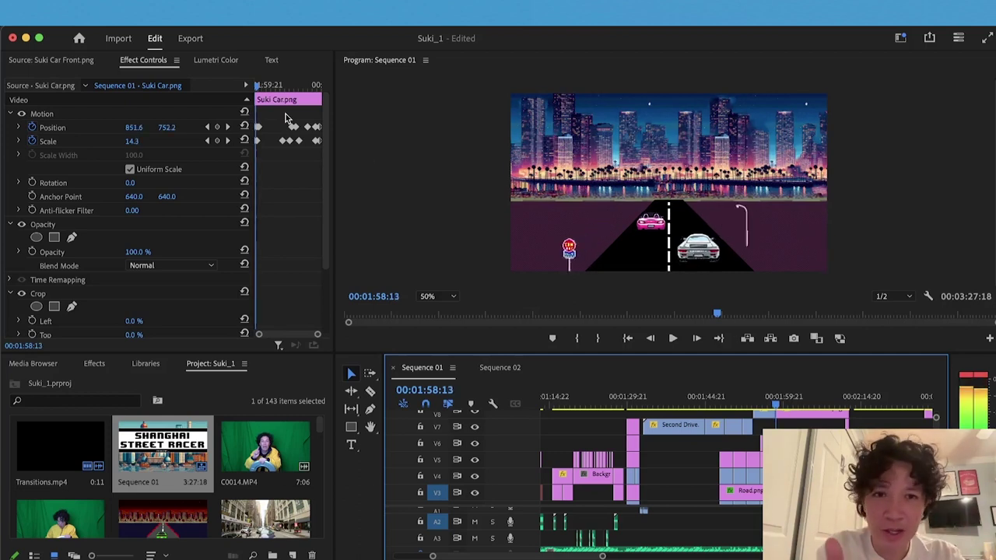
pyautogui.press('Left')
pyautogui.press('Left')
pyautogui.press('Left')
pyautogui.press('Left')
pyautogui.press('Left')
pyautogui.press('Left')
pyautogui.press('Left')
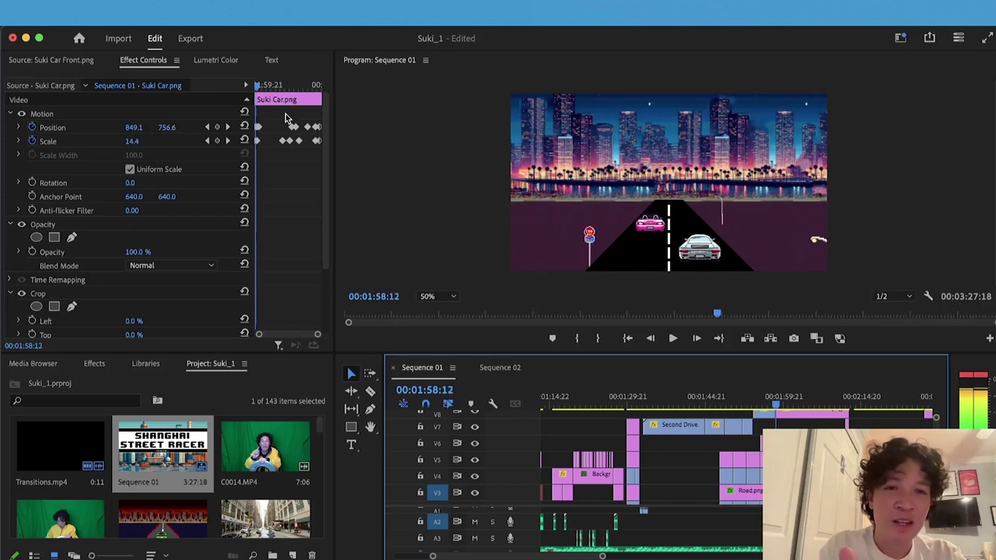
pyautogui.press('Right')
pyautogui.press('Right')
pyautogui.press('Right')
pyautogui.press('Right')
pyautogui.press('Right')
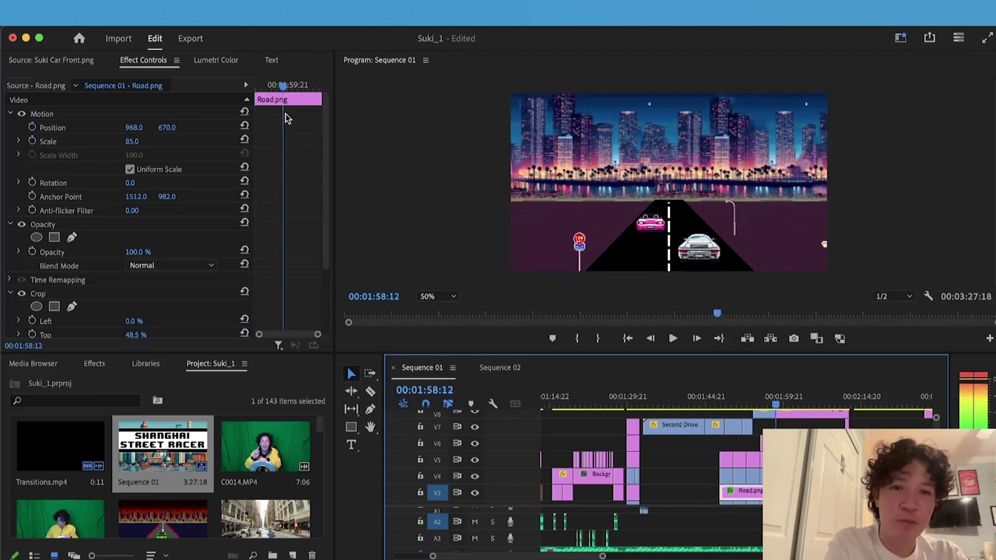
# Advance the race with the Road.png clip selected to view the road and roadside objects, stopping at 00:01:58:16
pyautogui.press('Right')
pyautogui.press('Right')
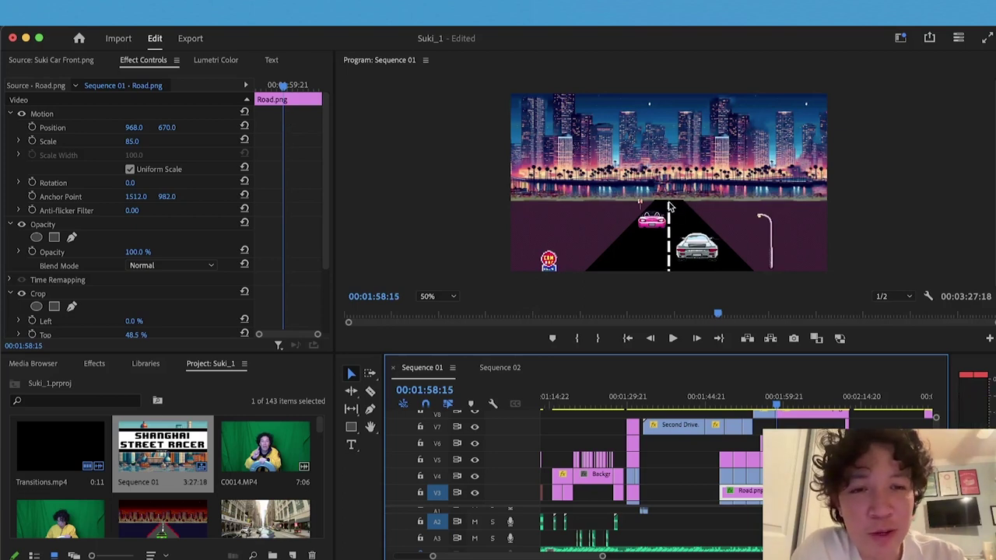
pyautogui.click(654, 259)
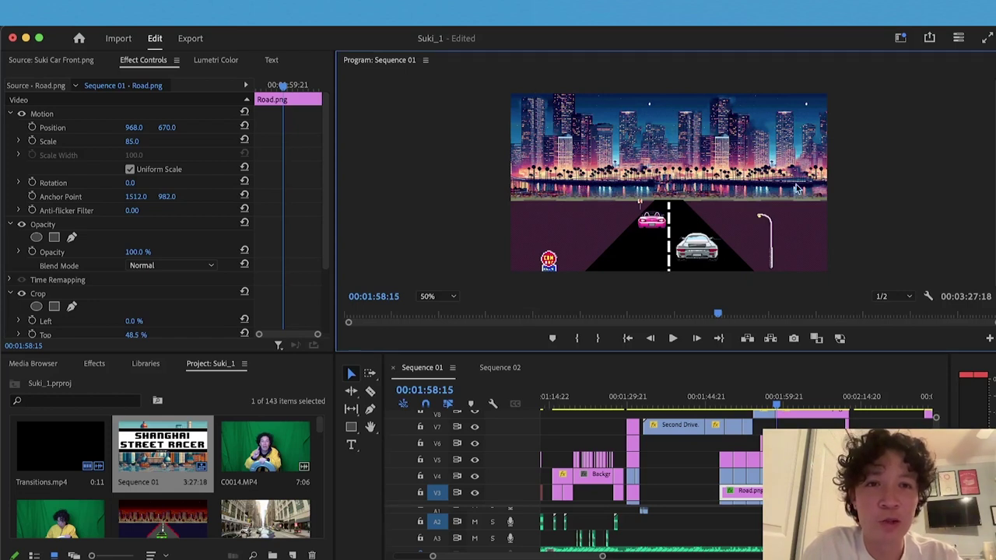
pyautogui.press('space')
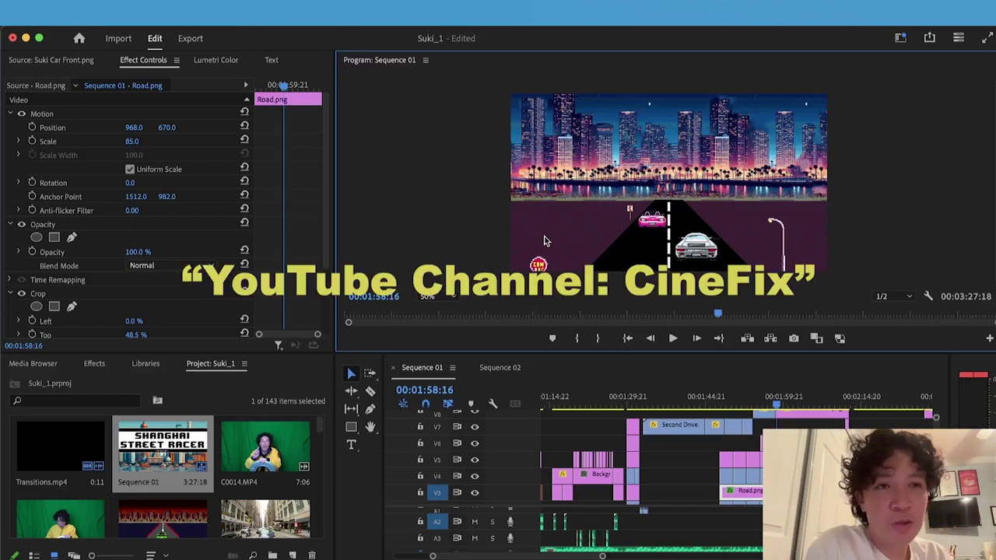
# Step back and forth through the signs and street lights passing the cars up to 00:01:58:19, stopping at 00:01:58:17
pyautogui.press('Left')
pyautogui.press('Left')
pyautogui.press('Left')
pyautogui.press('Left')
pyautogui.press('Left')
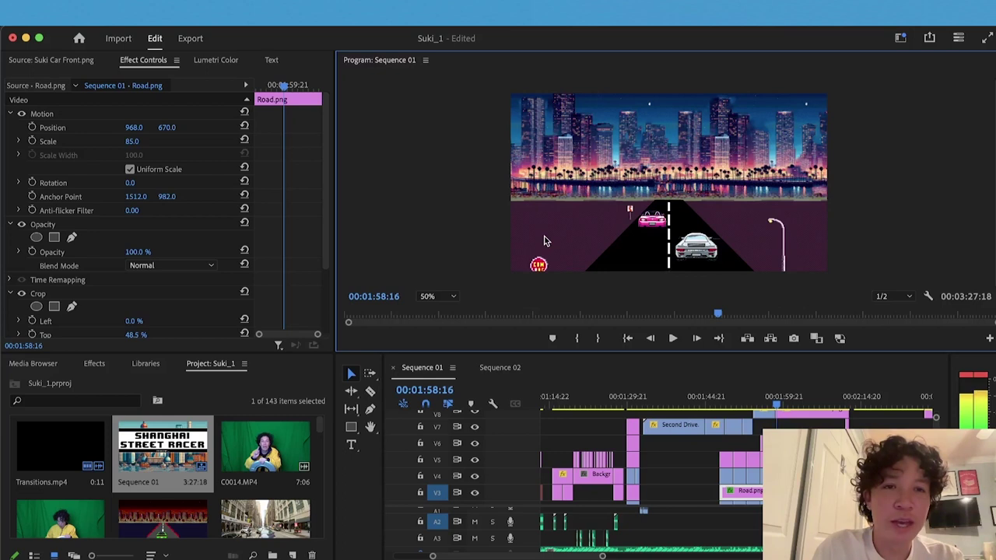
pyautogui.press('Right')
pyautogui.press('Right')
pyautogui.press('Right')
pyautogui.press('Right')
pyautogui.press('Right')
pyautogui.press('Right')
pyautogui.press('Right')
pyautogui.press('Right')
pyautogui.press('Right')
pyautogui.press('Right')
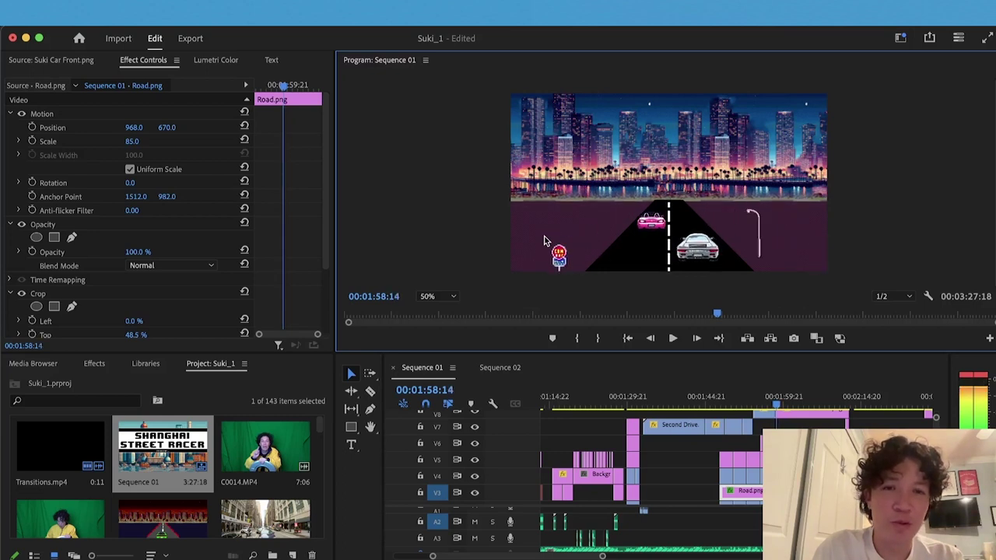
pyautogui.press('Left')
pyautogui.press('Left')
pyautogui.press('Left')
pyautogui.press('Left')
pyautogui.press('Left')
pyautogui.press('Left')
pyautogui.press('Left')
pyautogui.press('Left')
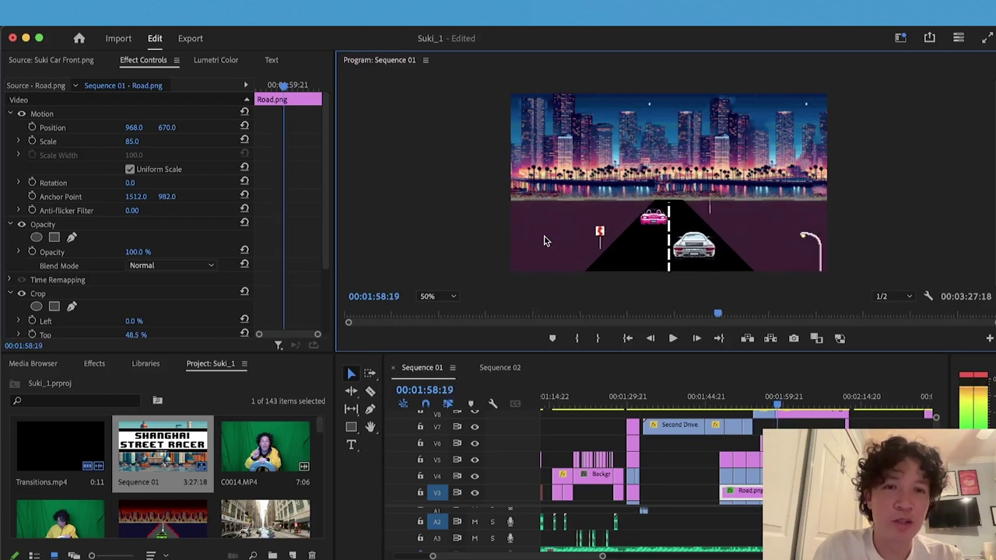
pyautogui.press('Right')
pyautogui.press('Right')
pyautogui.press('Right')
pyautogui.press('Right')
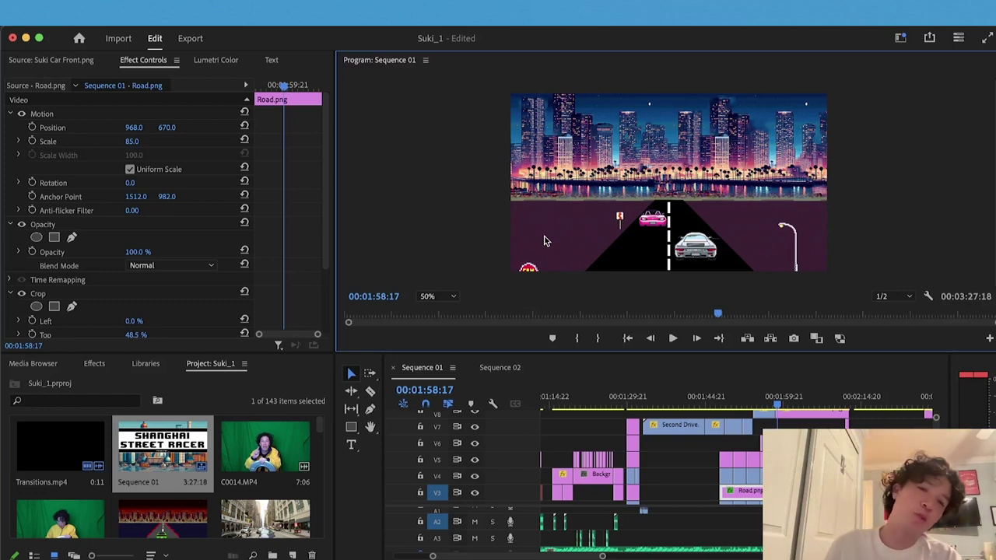
# Step the race forward to 00:01:58:19 and back to 00:01:58:11 to compare the roadside objects' size and position
pyautogui.press('Right')
pyautogui.press('Right')
pyautogui.press('Right')
pyautogui.press('Right')
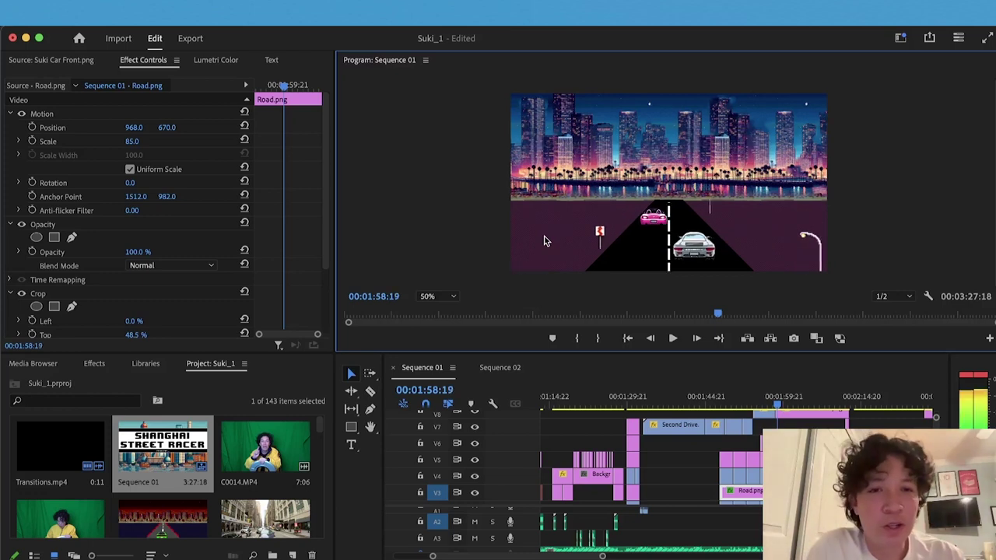
pyautogui.press('Left')
pyautogui.press('Left')
pyautogui.press('Left')
pyautogui.press('Left')
pyautogui.press('Left')
pyautogui.press('Left')
pyautogui.press('Left')
pyautogui.press('Left')
pyautogui.press('Left')
pyautogui.press('Left')
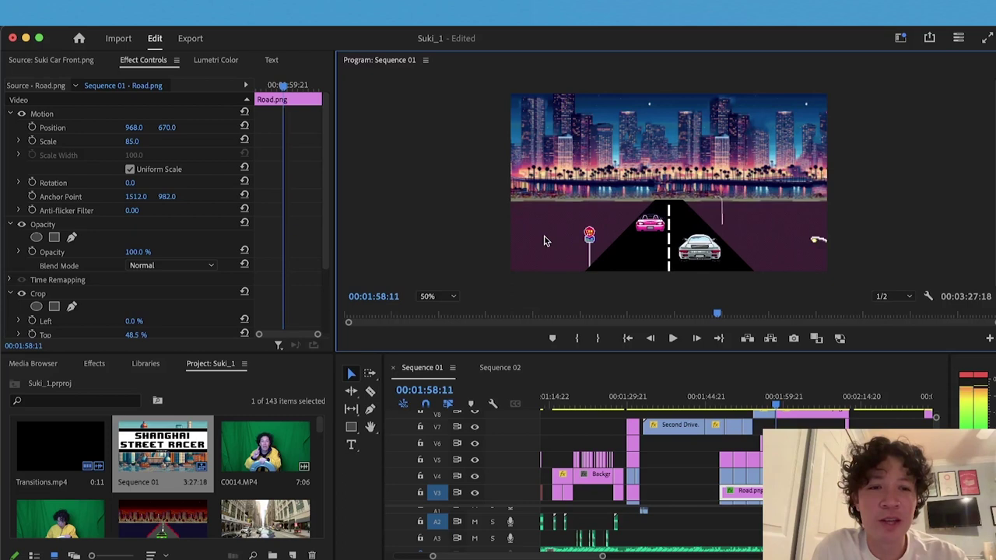
# Step forward through the race to the roadside tree at 00:01:59:06
pyautogui.press('Right')
pyautogui.press('Right')
pyautogui.press('Right')
pyautogui.press('Right')
pyautogui.press('Right')
pyautogui.press('Right')
pyautogui.press('Right')
pyautogui.press('Right')
pyautogui.press('Right')
pyautogui.press('Right')
pyautogui.press('Right')
pyautogui.press('Right')
pyautogui.press('Right')
pyautogui.press('Right')
pyautogui.press('Right')
pyautogui.press('Right')
pyautogui.press('Right')
pyautogui.press('Right')
pyautogui.press('Right')
pyautogui.press('Right')
pyautogui.press('Right')
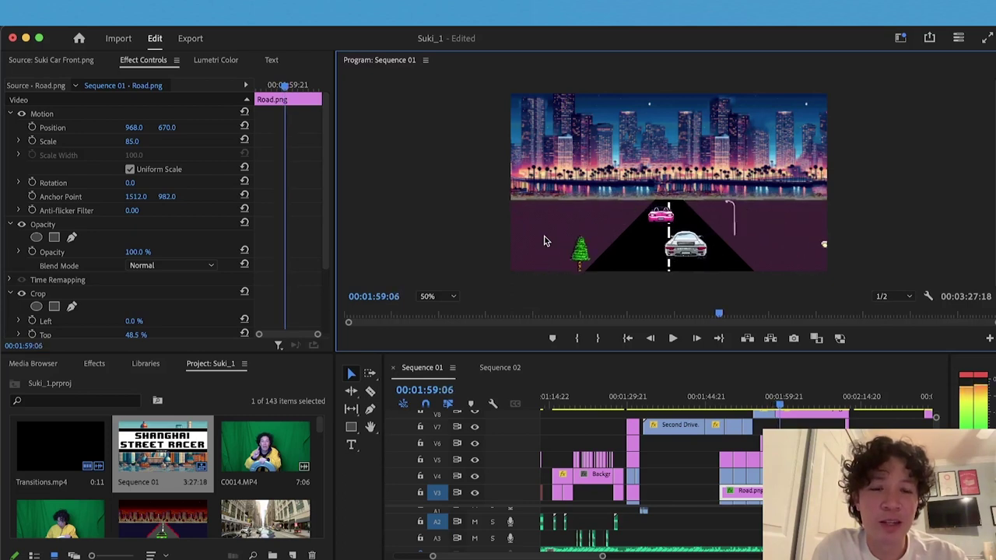
# Step the race forward frame by frame from the roadside tree to the ice cream truck at 00:02:00:05
pyautogui.press('Right')
pyautogui.press('Right')
pyautogui.press('Right')
pyautogui.press('Right')
pyautogui.press('Right')
pyautogui.press('Right')
pyautogui.press('Right')
pyautogui.press('Right')
pyautogui.press('Right')
pyautogui.press('Right')
pyautogui.press('Right')
pyautogui.press('Right')
pyautogui.press('Right')
pyautogui.press('Right')
pyautogui.press('Right')
pyautogui.press('Right')
pyautogui.press('Right')
pyautogui.press('Right')
pyautogui.press('Right')
pyautogui.press('Right')
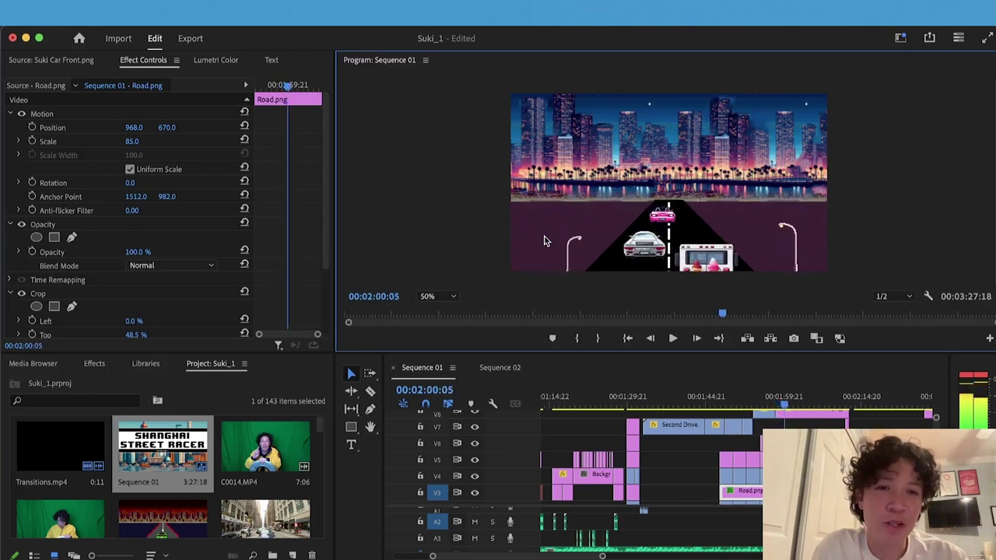
# Step forward to the "Who the hell is that?" dialogue box over the race at 00:02:00:21
pyautogui.press('Right')
pyautogui.press('Right')
pyautogui.press('Right')
pyautogui.press('Right')
pyautogui.press('Right')
pyautogui.press('Right')
pyautogui.press('Right')
pyautogui.press('Right')
pyautogui.press('Right')
pyautogui.press('Right')
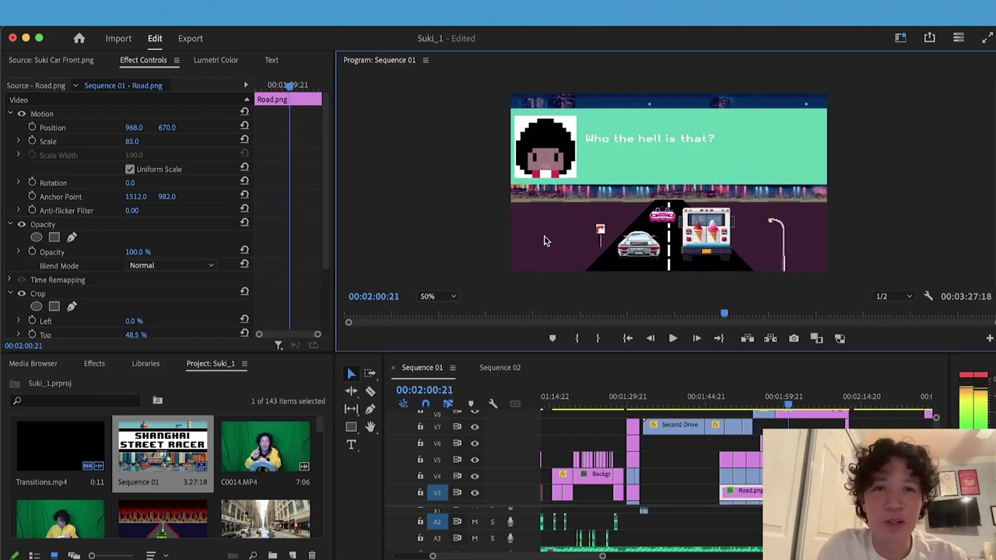
# Step back briefly and then forward to 00:02:01:02 to examine the roadside signs beneath the dialogue box
pyautogui.press('Left')
pyautogui.press('Left')
pyautogui.press('Right')
pyautogui.press('Right')
pyautogui.press('Right')
pyautogui.press('Right')
pyautogui.press('Right')
pyautogui.press('Right')
pyautogui.press('Right')
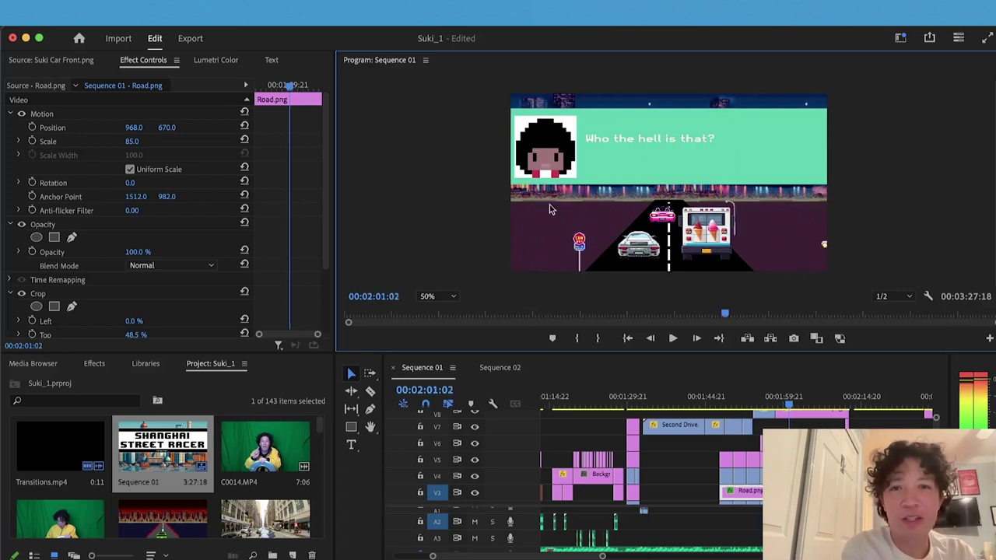
# Advance the dialogue scene to 00:02:01:05 to follow the sign and street light moving past
pyautogui.press('Right')
pyautogui.press('Right')
pyautogui.press('Right')
pyautogui.press('Right')
pyautogui.press('Right')
pyautogui.press('Right')
pyautogui.press('Right')
pyautogui.press('Right')
pyautogui.press('Right')
pyautogui.press('Right')
pyautogui.press('Right')
pyautogui.press('Right')
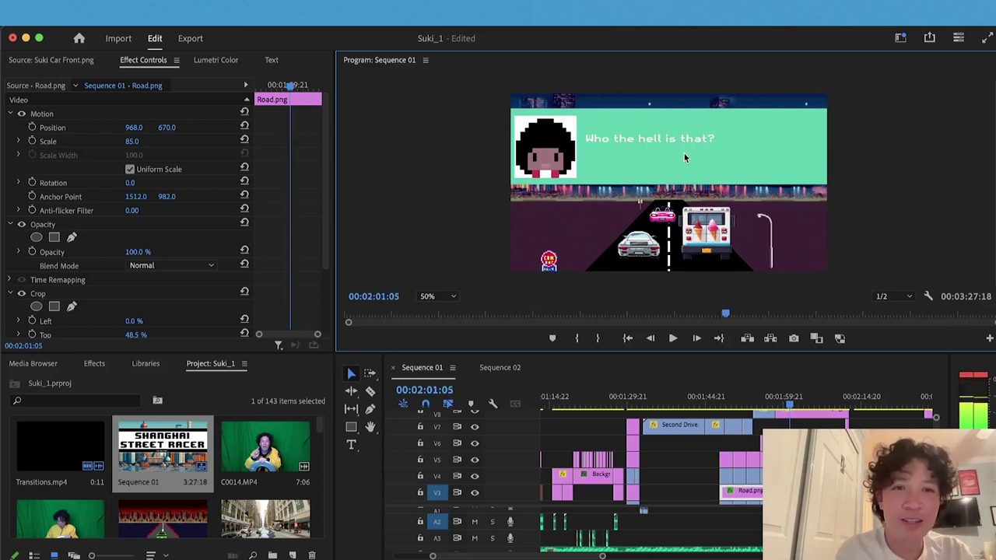
# Advance the dialogue scene frame by frame to the roadside tree at 00:02:01:21
pyautogui.press('Right')
pyautogui.press('Right')
pyautogui.press('Right')
pyautogui.press('Right')
pyautogui.press('Right')
pyautogui.press('Right')
pyautogui.press('Right')
pyautogui.press('Right')
pyautogui.press('Right')
pyautogui.press('Right')
pyautogui.press('Right')
pyautogui.press('Right')
pyautogui.press('Right')
pyautogui.press('Right')
pyautogui.press('Right')
pyautogui.press('Right')
pyautogui.press('Right')
pyautogui.press('Right')
pyautogui.press('Right')
pyautogui.press('Right')
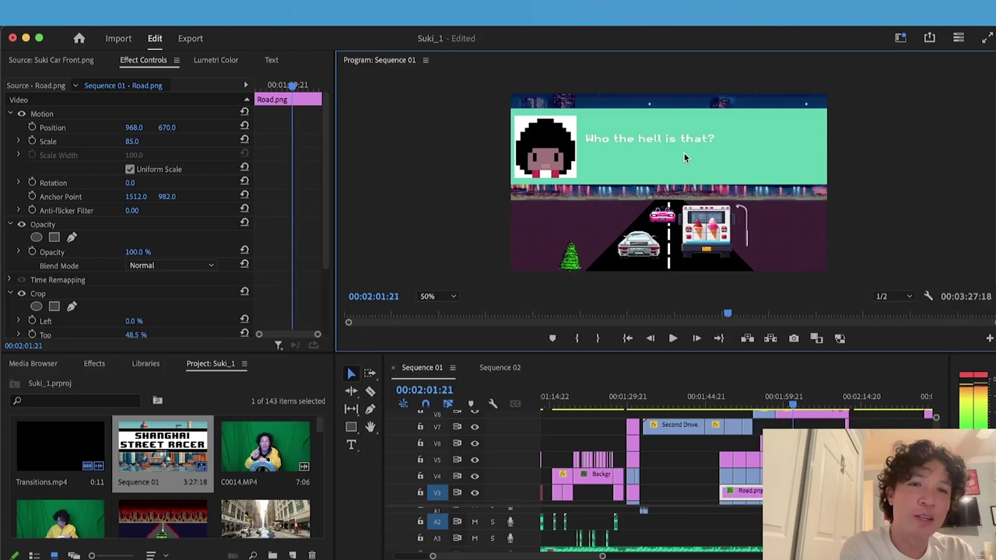
# Keep stepping forward past 00:02:01:21 to examine the roadside animation beside the ice cream truck
pyautogui.press('Right')
pyautogui.press('Right')
pyautogui.press('Right')
pyautogui.press('Right')
pyautogui.press('Right')
pyautogui.press('Right')
pyautogui.press('Right')
pyautogui.press('Right')
pyautogui.press('Right')
pyautogui.press('Right')
pyautogui.press('Right')
pyautogui.press('Right')
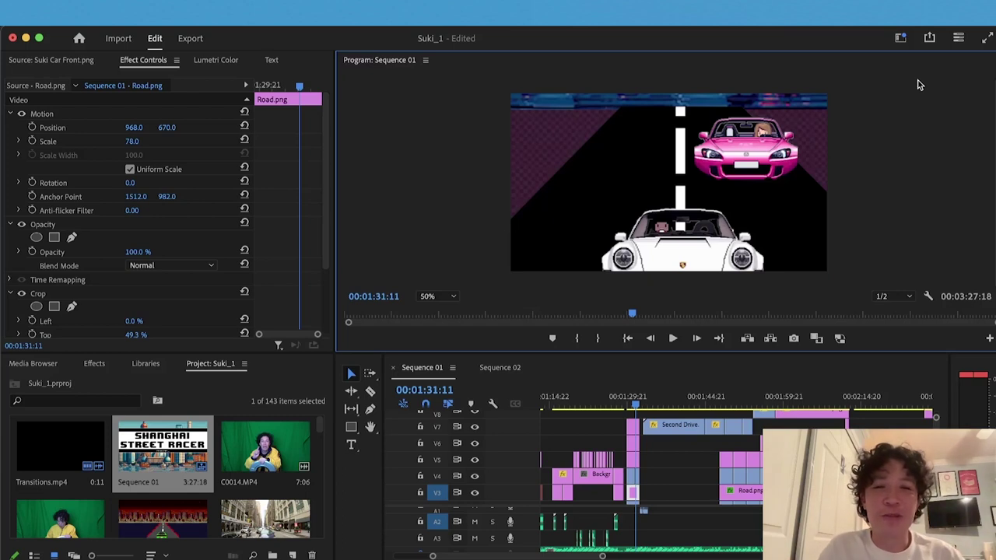
# Review the front-view race from 00:01:30:07, enlarging the program preview to 100% and restoring it to 50% before playing the shot
pyautogui.click(631, 403)
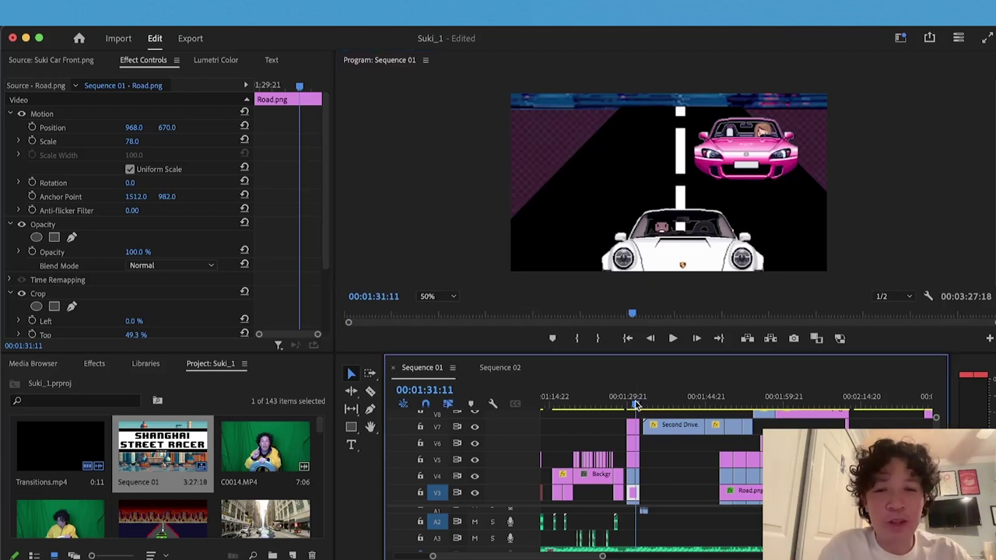
pyautogui.moveTo(631, 403); pyautogui.dragTo(630, 403)
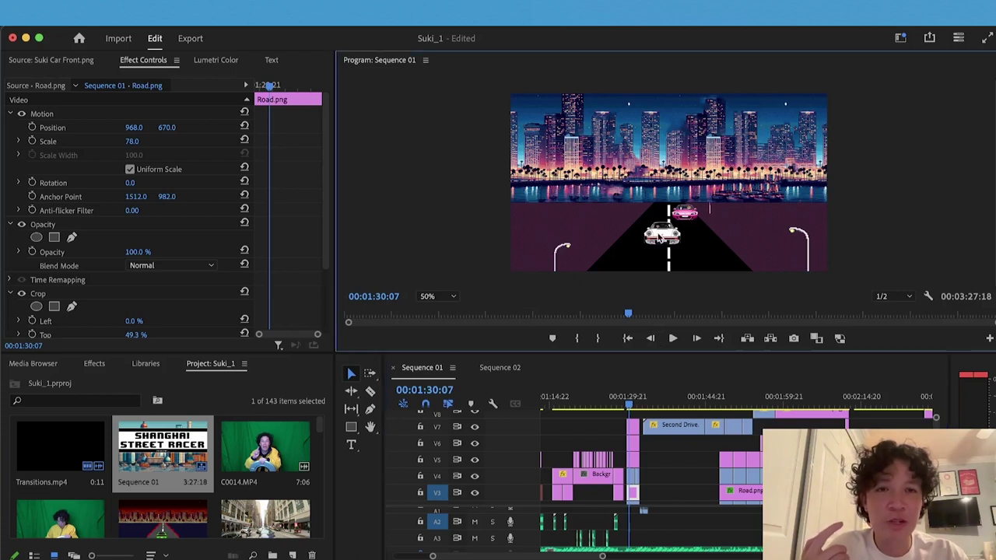
pyautogui.press('`')
pyautogui.press('=')
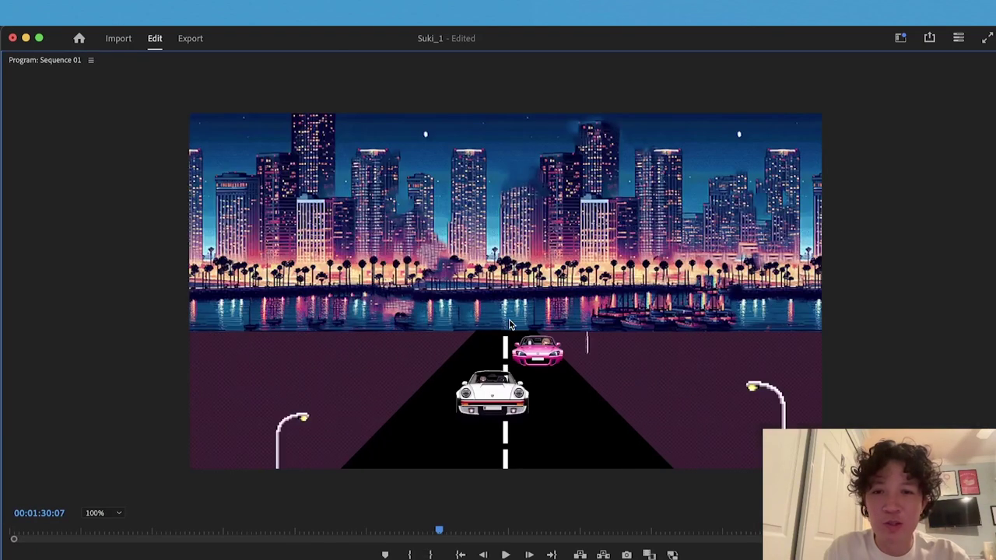
pyautogui.press('-')
pyautogui.press('`')
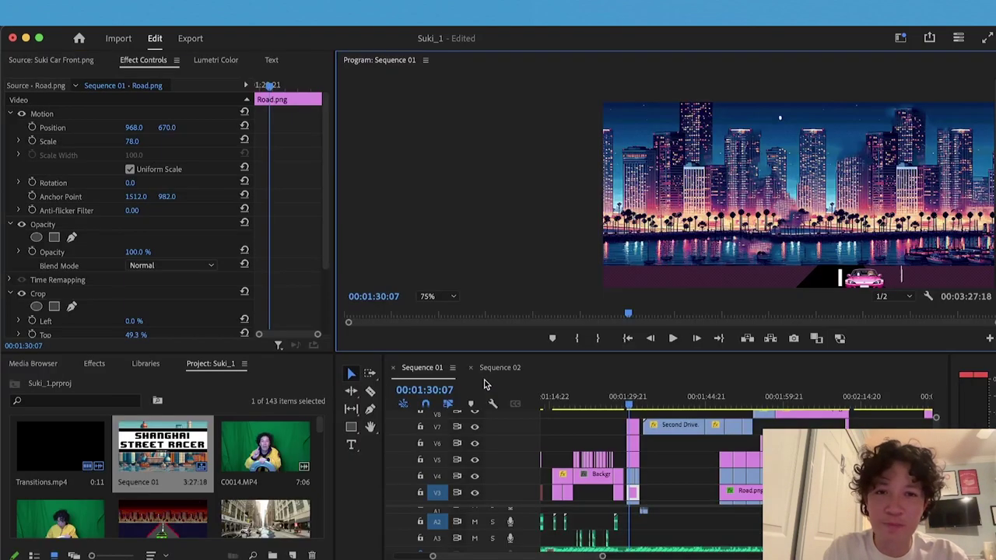
pyautogui.press('-')
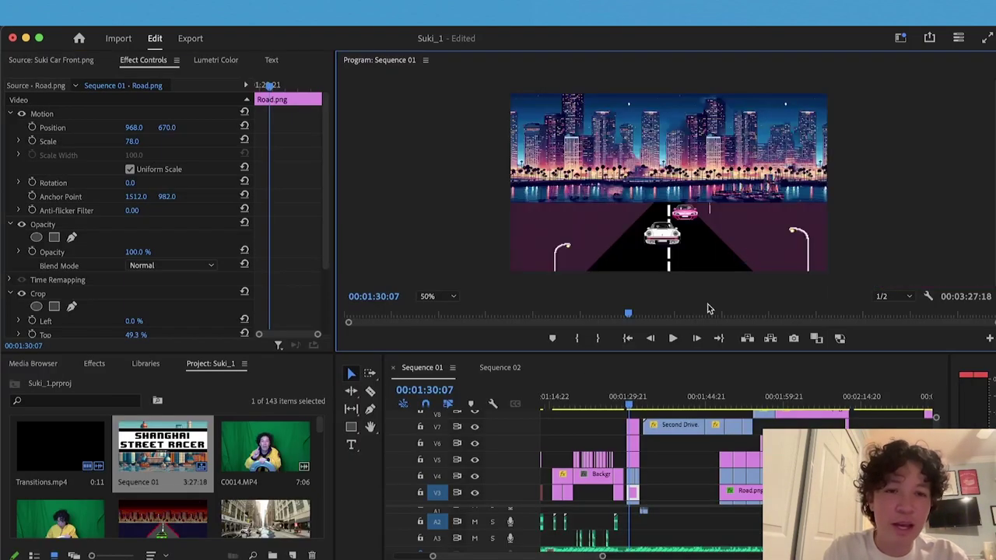
pyautogui.click(630, 404)
pyautogui.press('space')
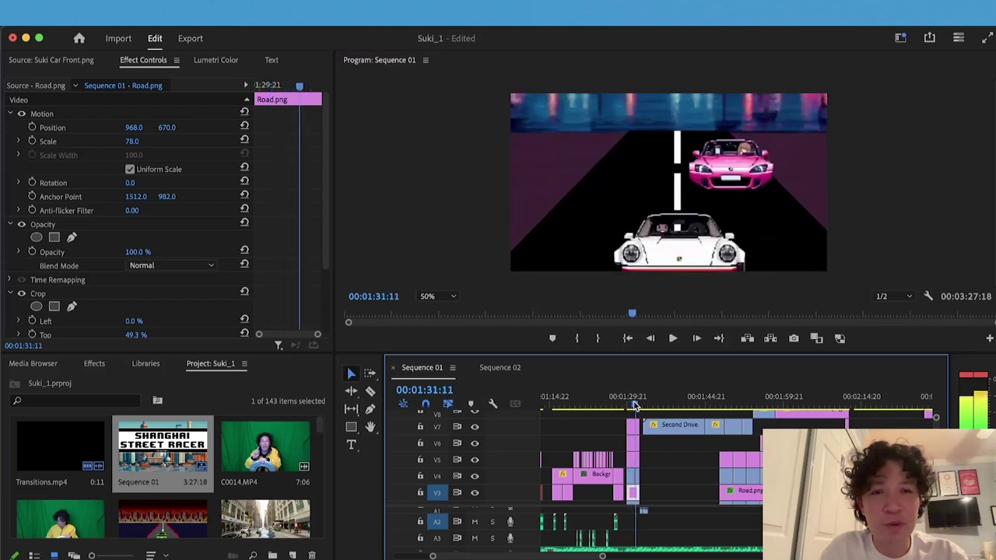
# Lower the system volume and play the driver's car interior scene from around 00:01:35:15, stopping at 00:01:42:14
pyautogui.moveTo(640, 406); pyautogui.dragTo(656, 405)
pyautogui.press('XF86AudioLowerVolume')
pyautogui.press('XF86AudioLowerVolume')
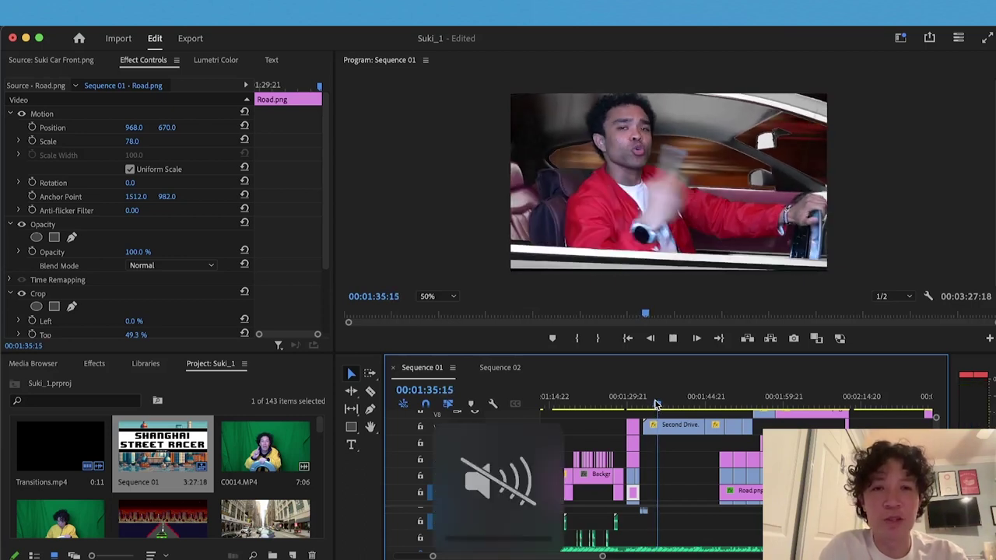
pyautogui.press('space')
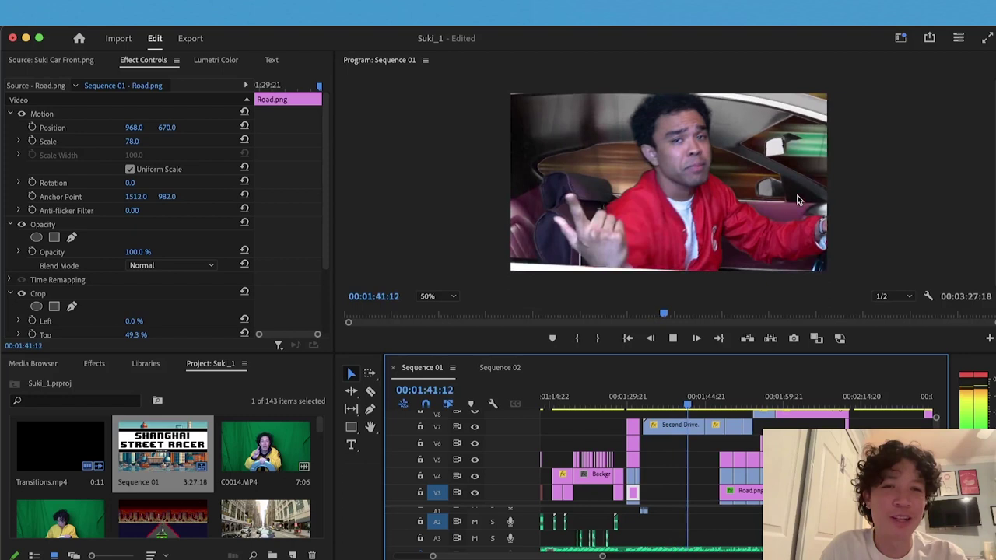
pyautogui.press('space')
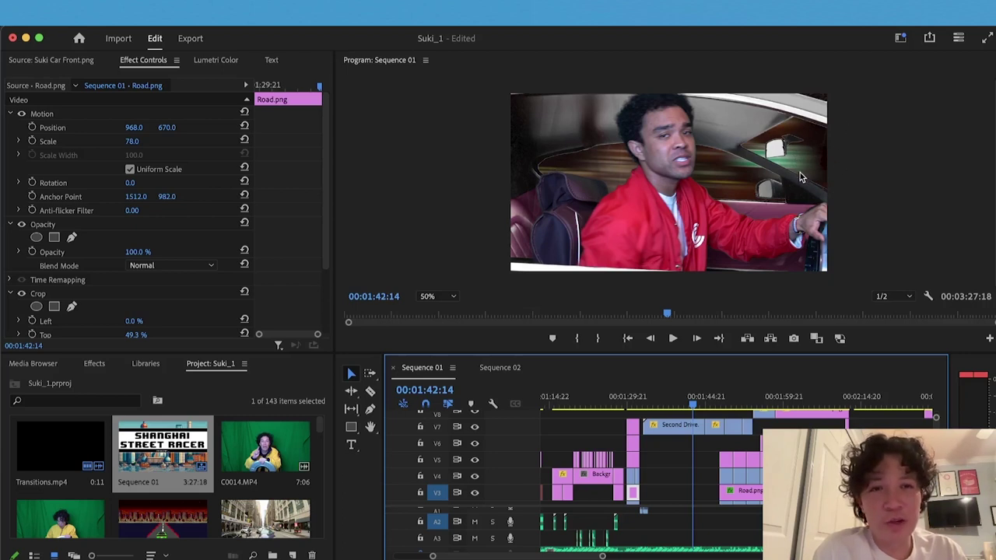
# Hide track V7 and show it again to compare the driving scene with and without its moving background
pyautogui.scroll(2, 691, 440)
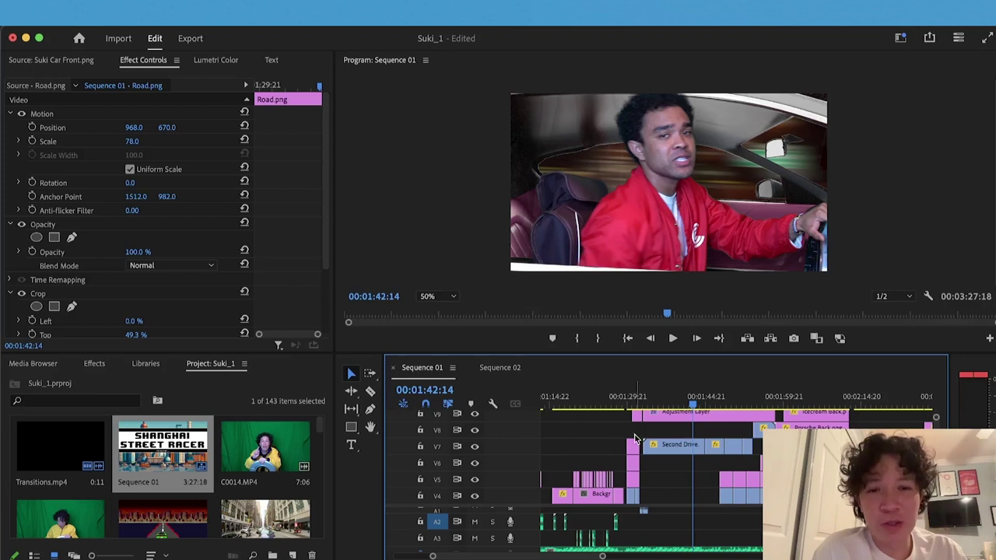
pyautogui.scroll(2, 636, 440)
pyautogui.click(475, 478)
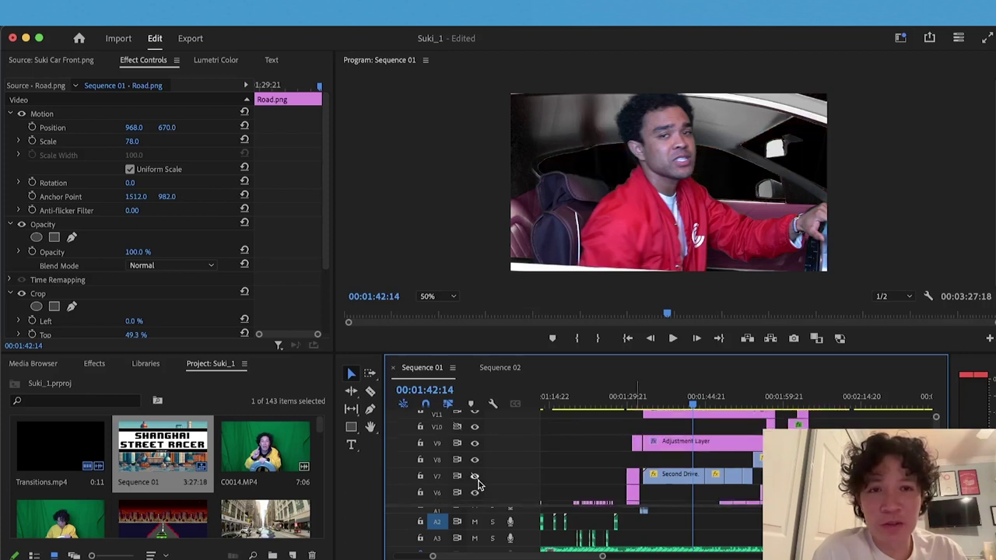
pyautogui.click(476, 479)
# Toggle the car interior on track V11, leaving it hidden, and hide the driver footage on track V12
pyautogui.scroll(3, 591, 473)
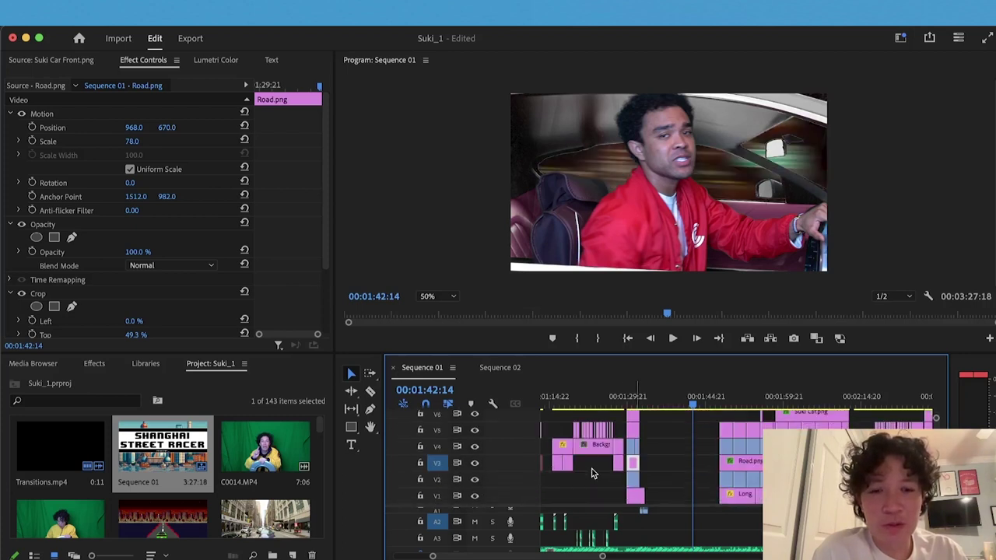
pyautogui.scroll(1, 591, 473)
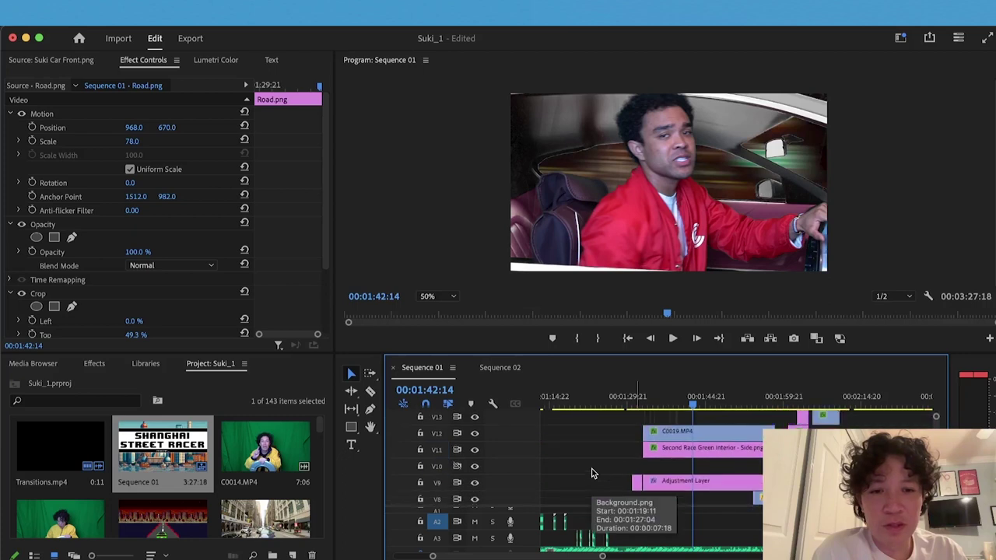
pyautogui.click(475, 451)
pyautogui.click(475, 451)
pyautogui.click(475, 451)
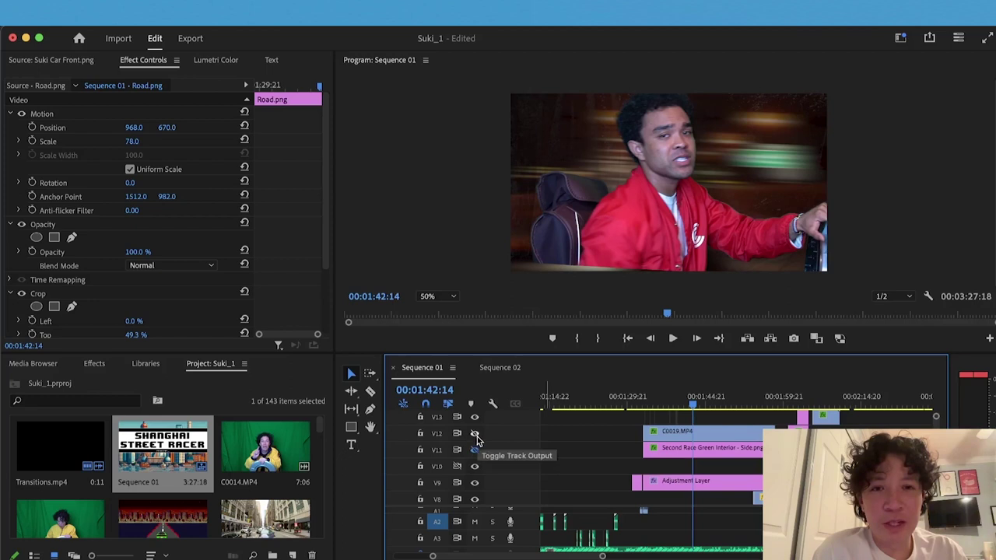
pyautogui.click(475, 433)
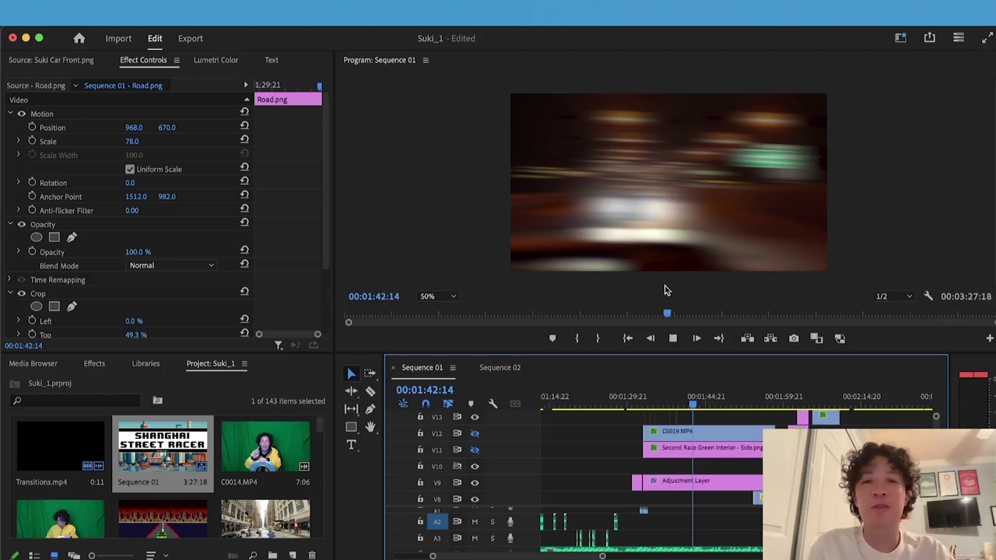
# Play the blurred background alone to 00:01:43:22, and show tracks V11 and V12 again
pyautogui.press('space')
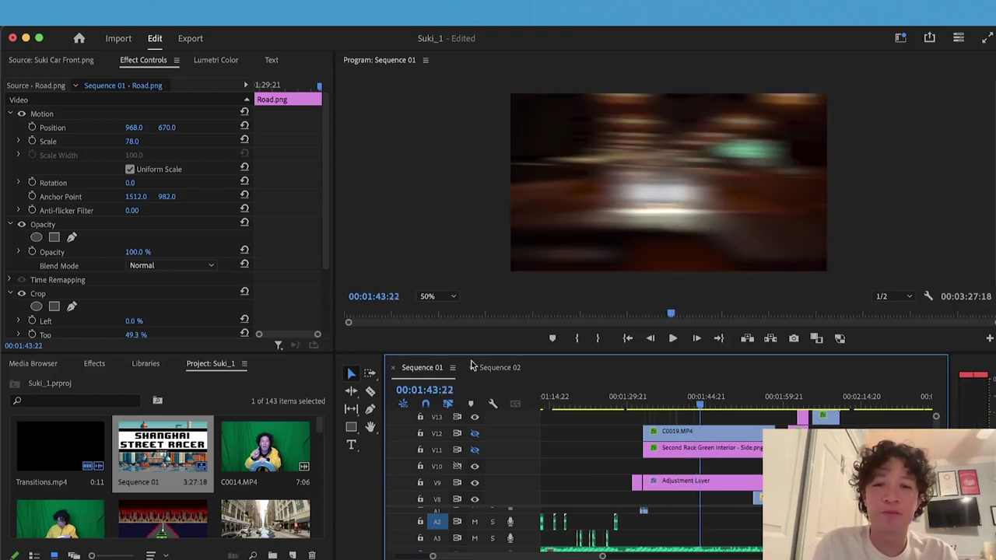
pyautogui.click(474, 450)
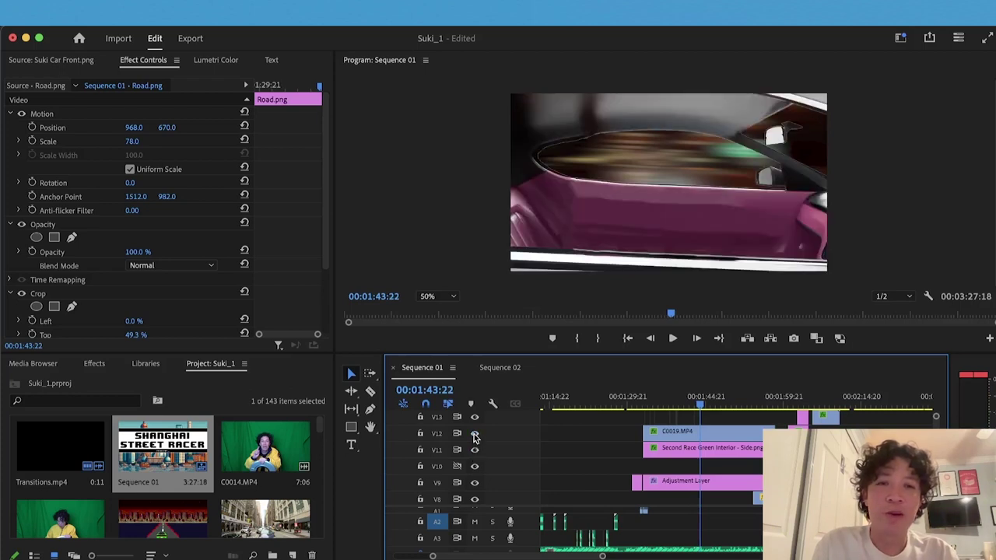
pyautogui.click(475, 433)
# Scrub the composited driver shot between 00:01:42:11 and 00:01:43:15 to examine the keyed footage over the interior
pyautogui.click(699, 404)
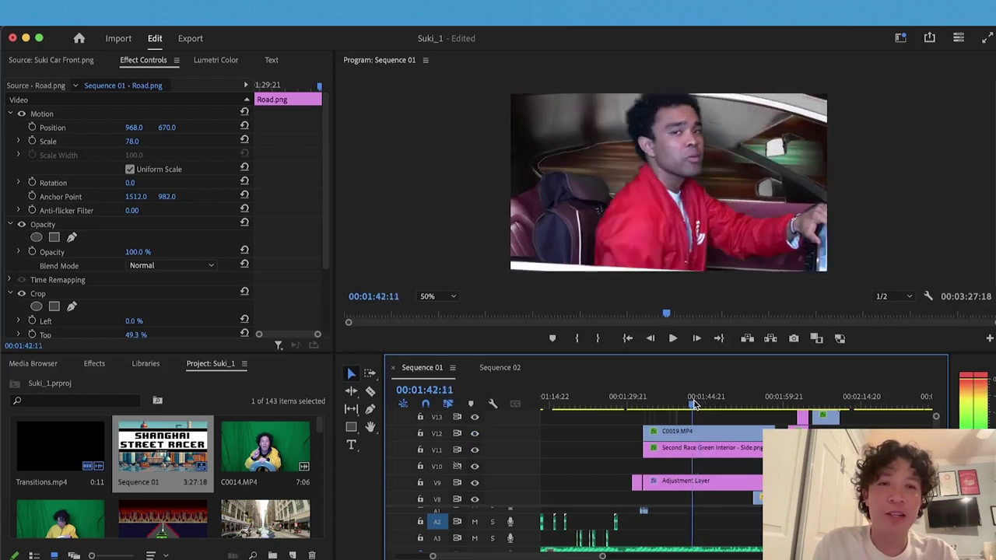
pyautogui.click(698, 404)
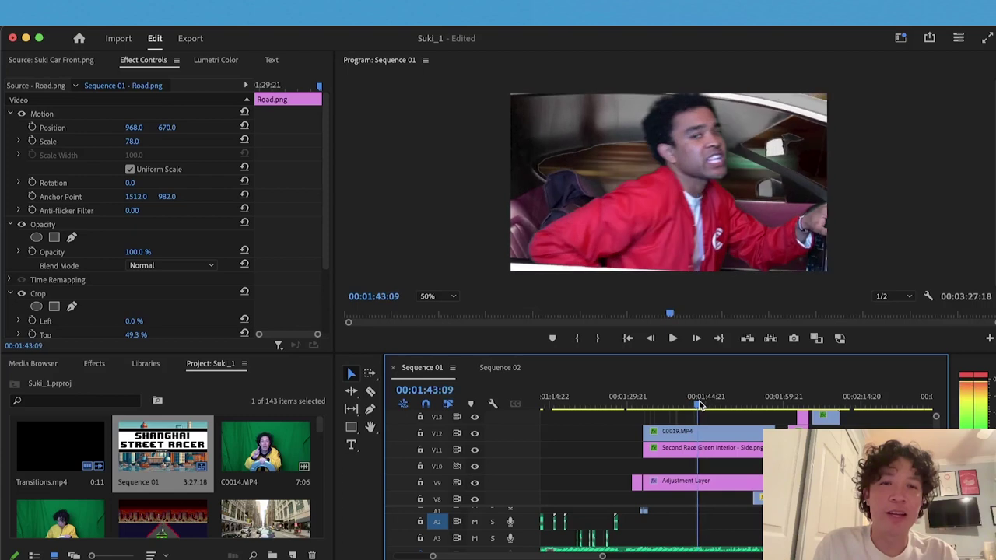
pyautogui.click(698, 404)
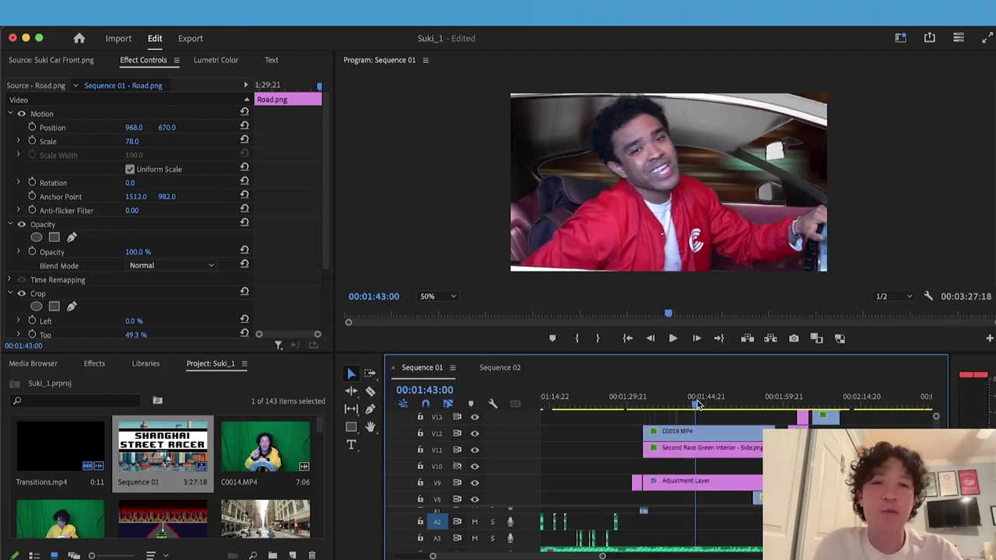
pyautogui.press('space')
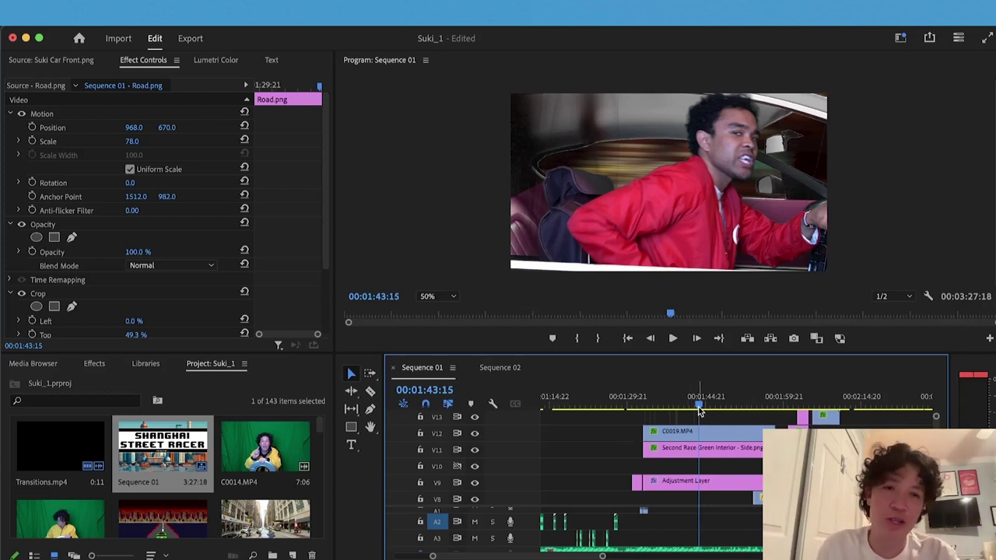
# Open the green screen clip C0010.MP4 in the Source monitor, scrub to 00:15:16:22, and open C0017.MP4
pyautogui.doubleClick(84, 509)
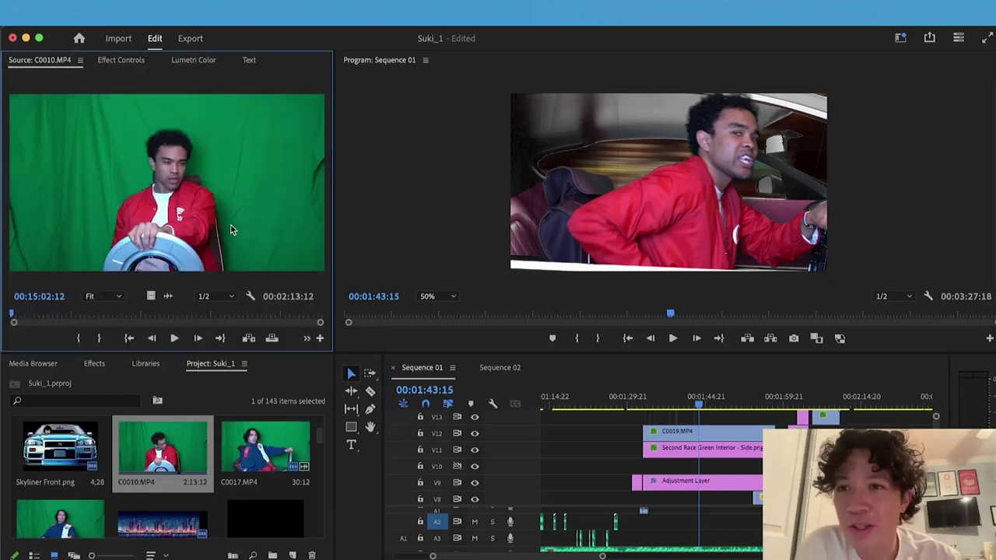
pyautogui.moveTo(35, 314); pyautogui.dragTo(45, 317)
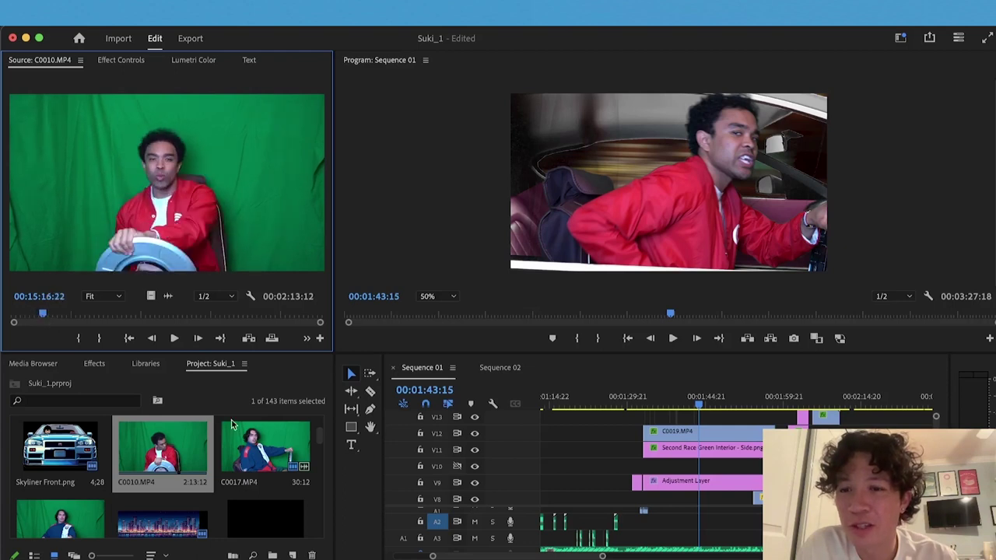
pyautogui.doubleClick(254, 444)
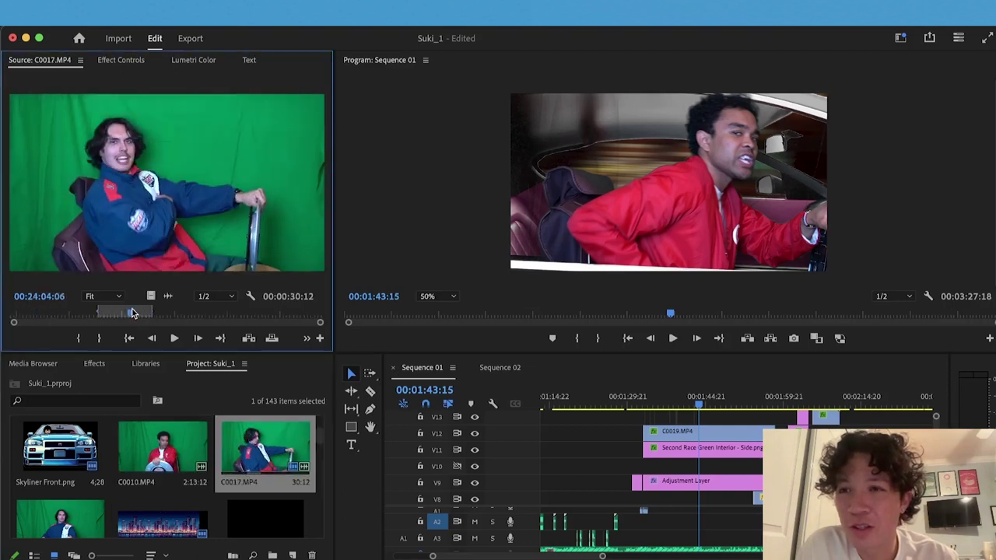
# Reopen C0010.MP4, scrub to 00:15:41:13, and view the raw green screen frame enlarged before restoring the layout
pyautogui.click(156, 442)
pyautogui.doubleClick(155, 442)
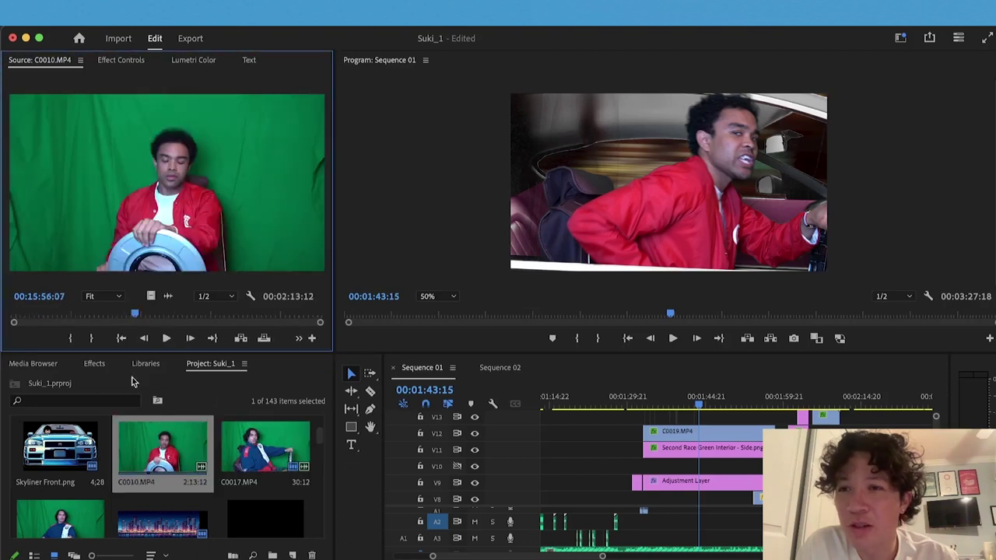
pyautogui.moveTo(109, 316); pyautogui.dragTo(100, 315)
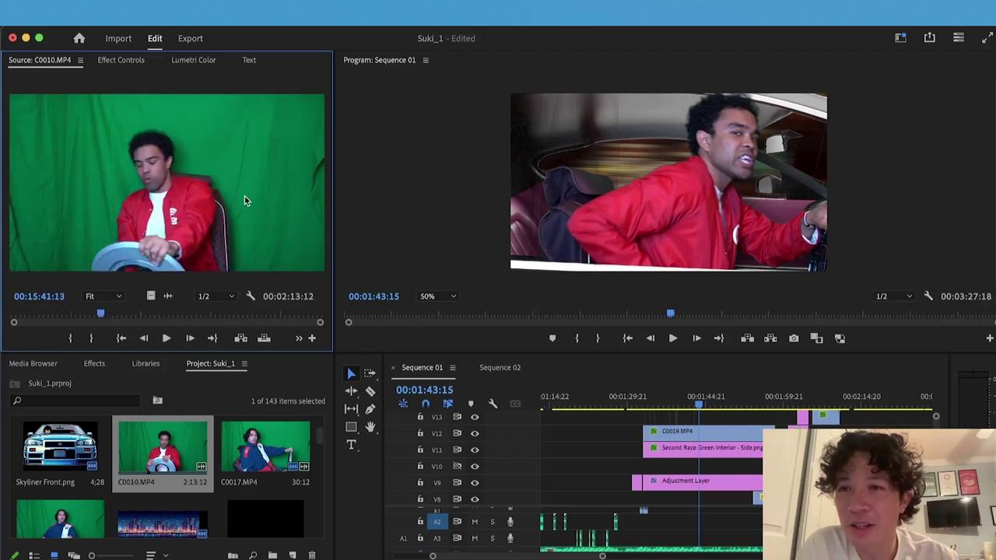
pyautogui.press('`')
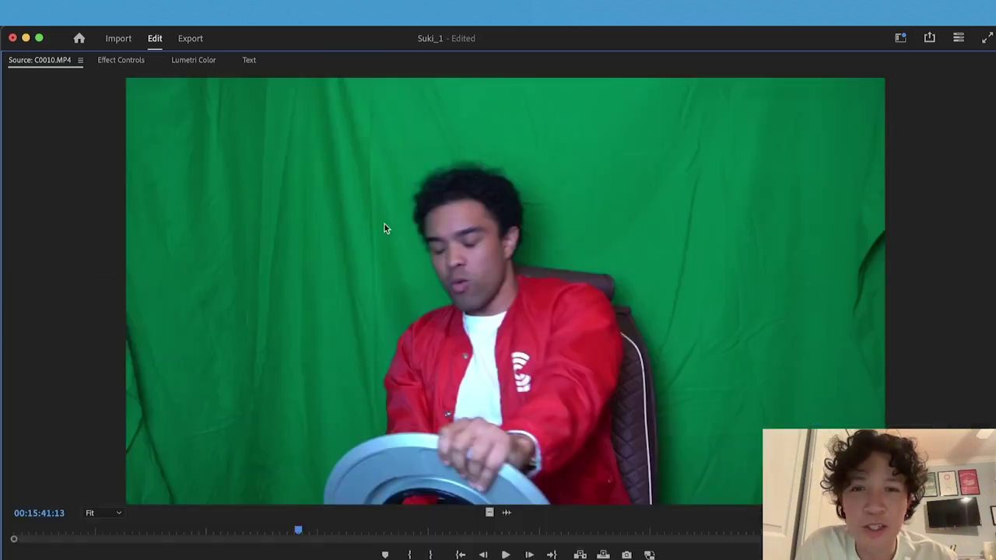
pyautogui.press('`')
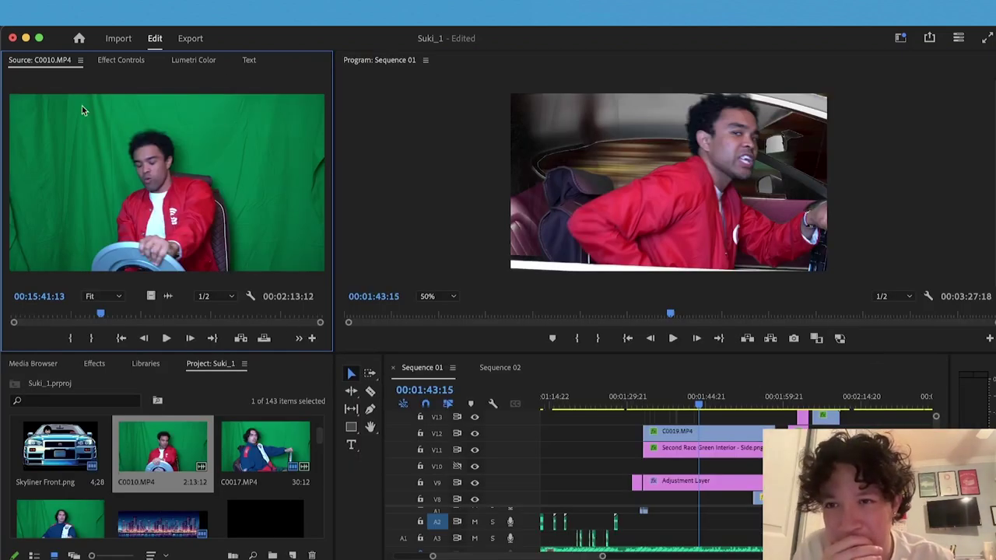
# Zoom out the Sequence 01 timeline and scrub ahead to the third race section
pyautogui.click(533, 161)
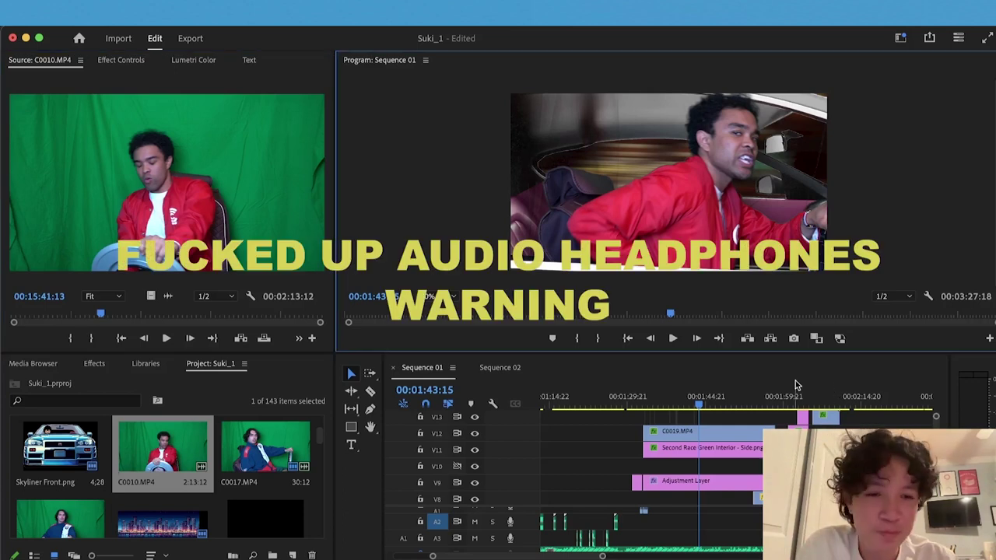
pyautogui.moveTo(712, 399); pyautogui.dragTo(700, 414)
pyautogui.press('-')
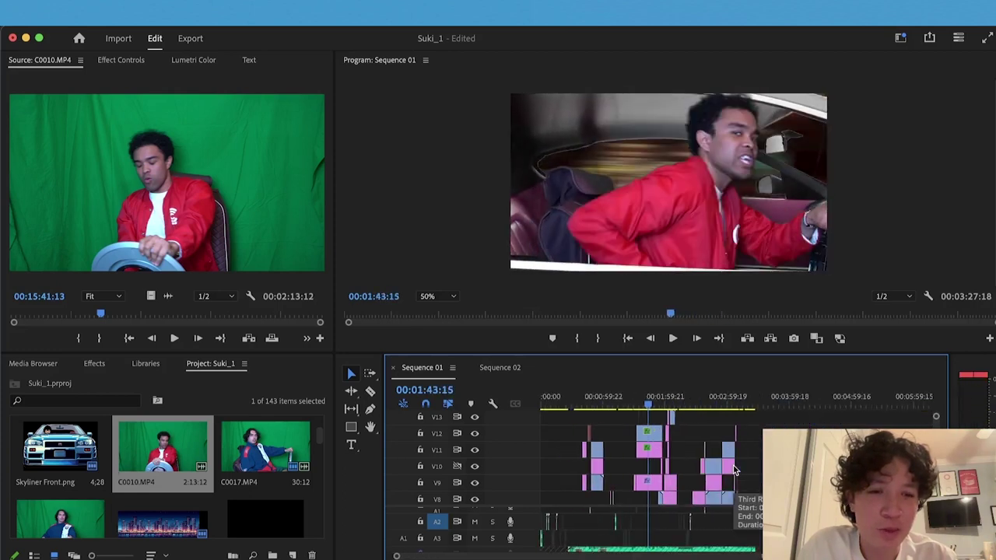
pyautogui.moveTo(728, 406)
pyautogui.mouseDown()
pyautogui.moveTo(739, 400)
pyautogui.moveTo(719, 406)
pyautogui.mouseUp()
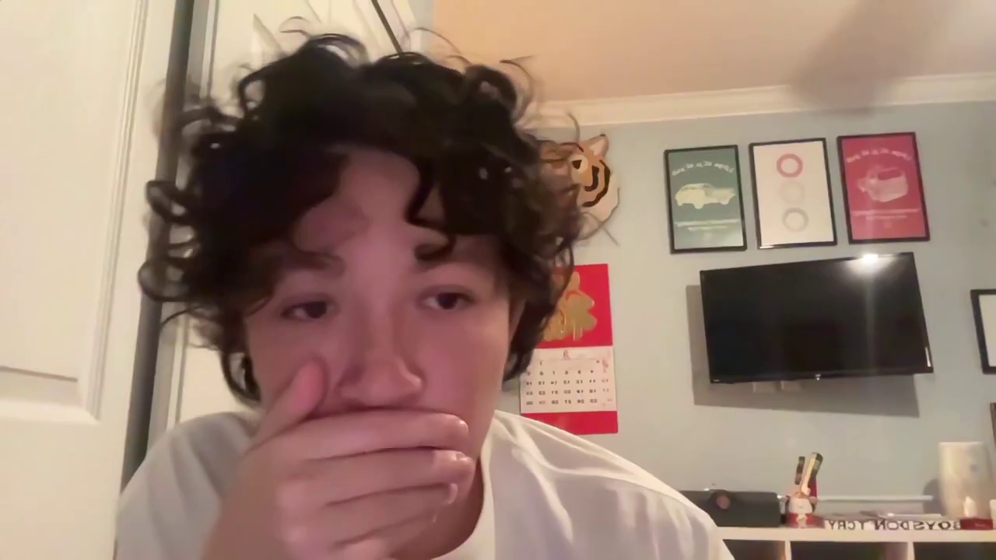